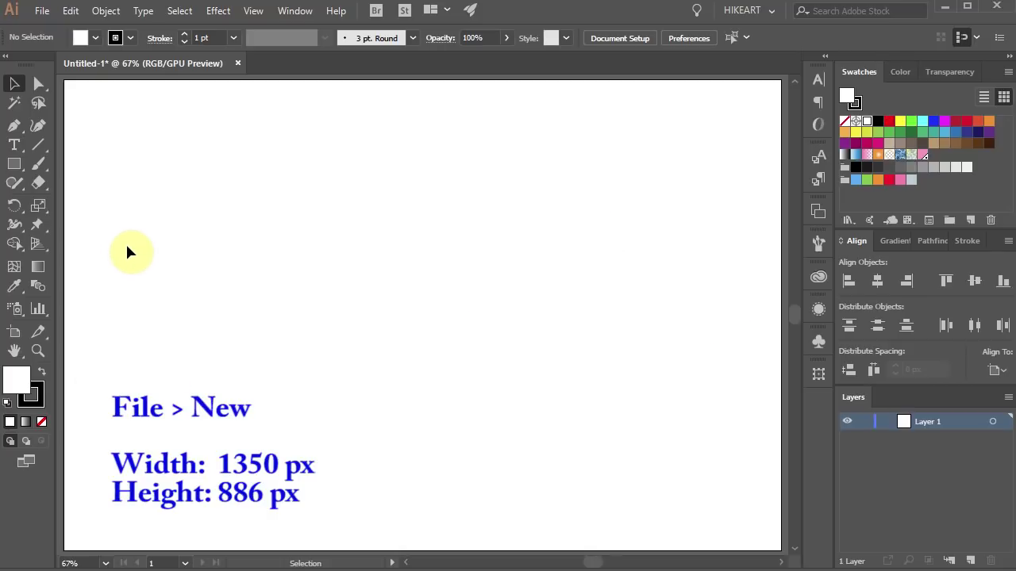
Choose the Type Tool on the new 1350 × 886 px document.
key(t)
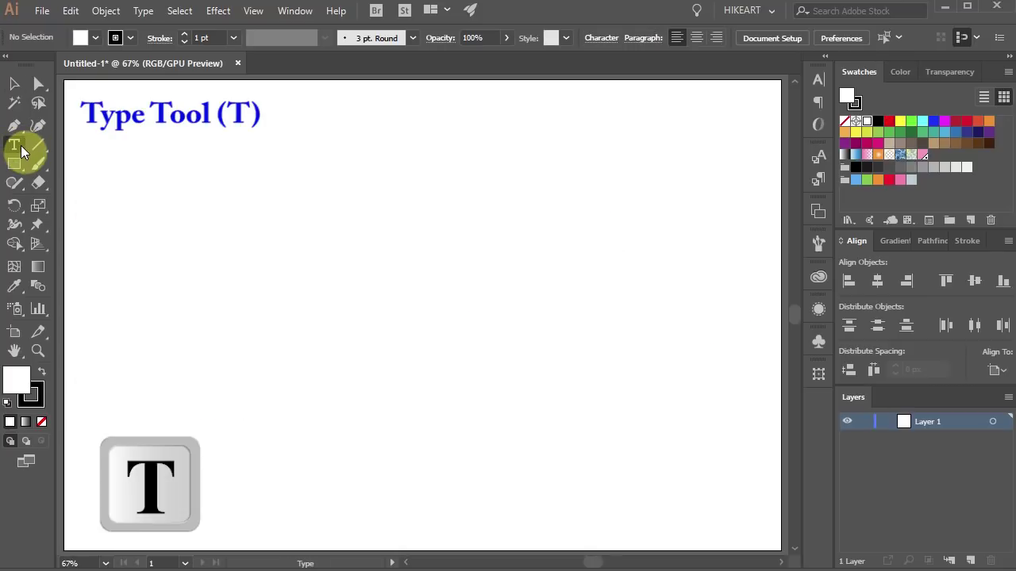
Type MOM on the artboard in Times New Roman Bold at 446 pt.
click(251, 254)
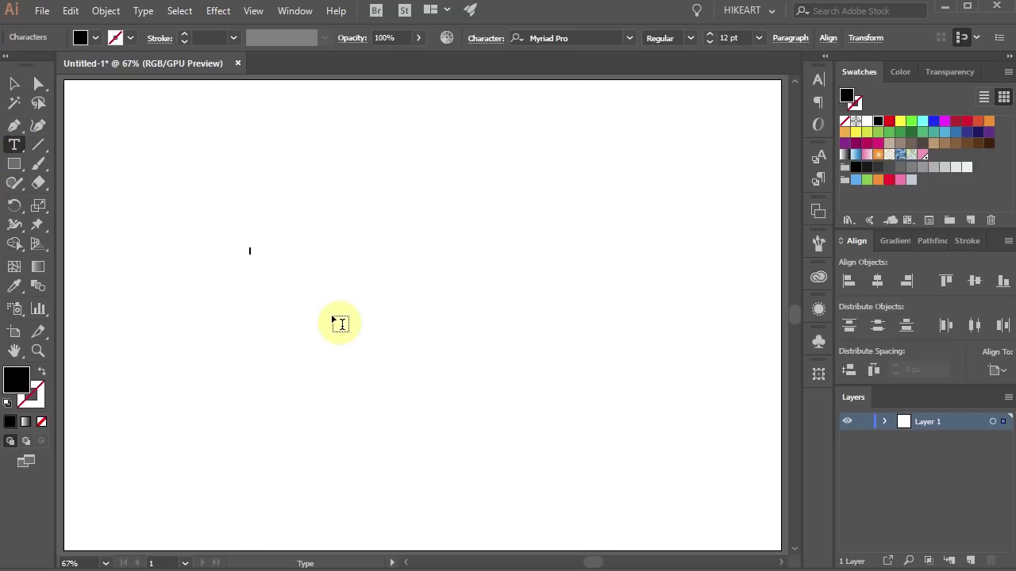
click(563, 37)
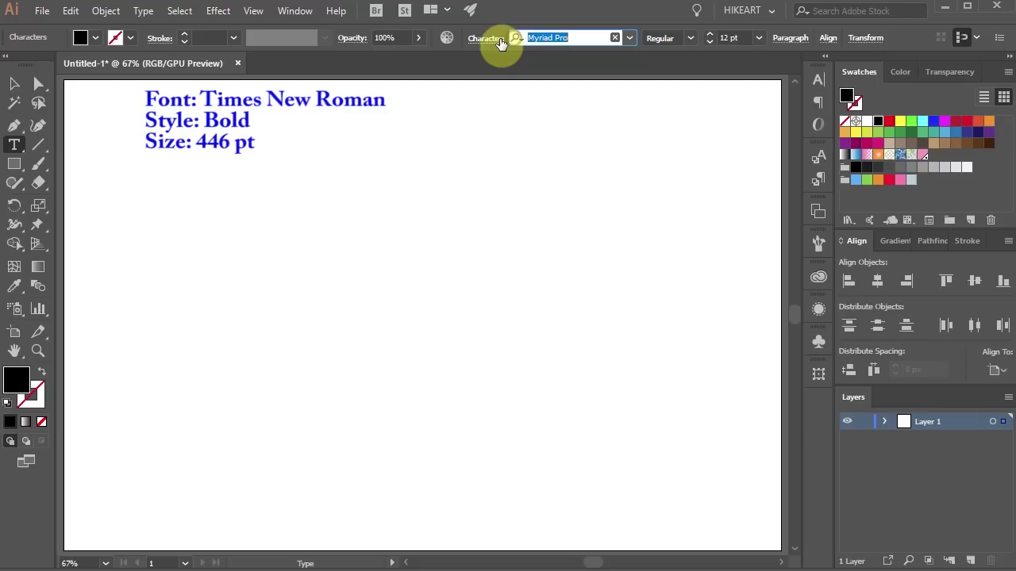
text(TIMES)
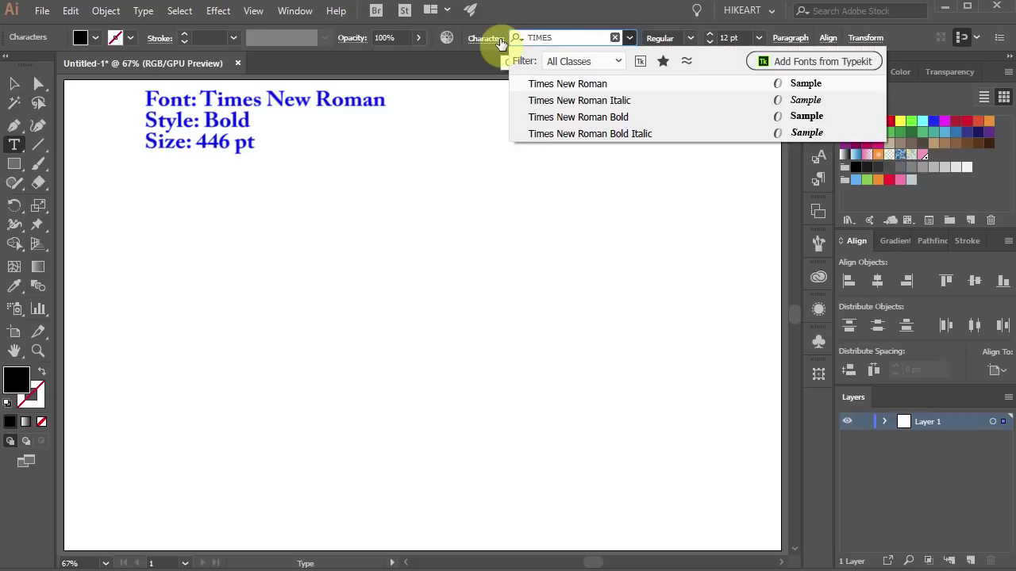
click(616, 119)
click(719, 37)
text(446pt)
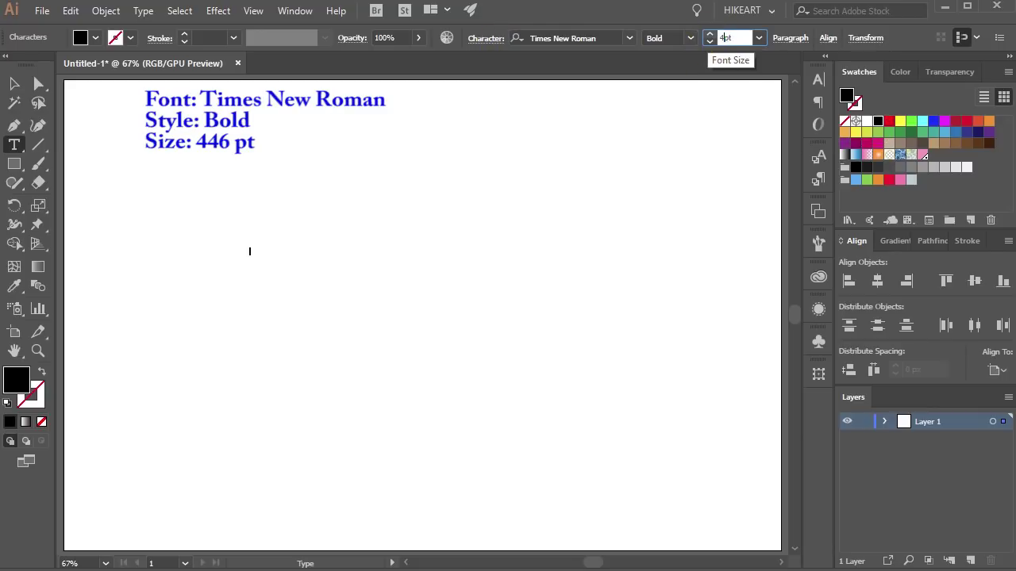
click(242, 317)
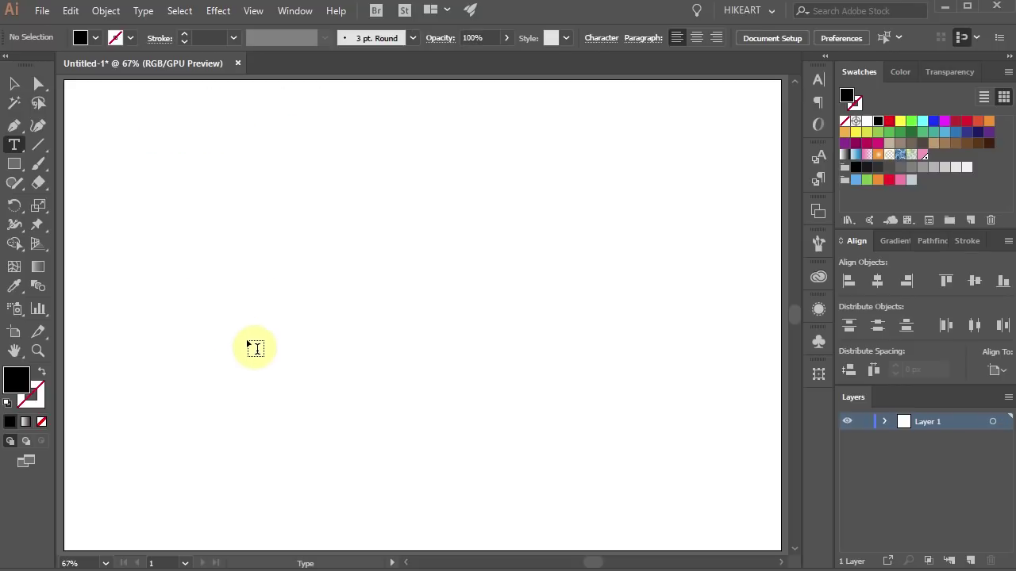
click(227, 325)
text(MO)
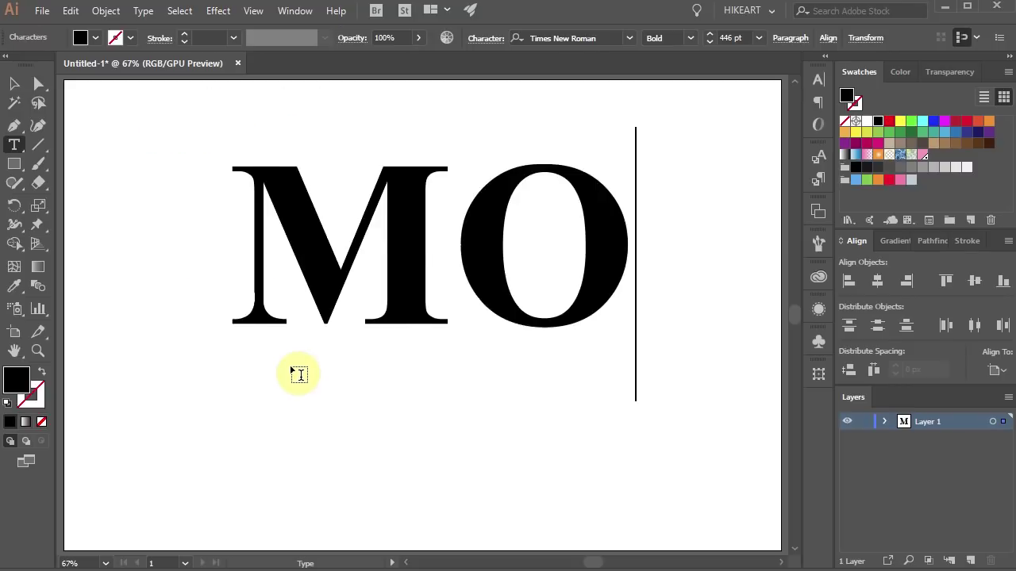
text(Mv)
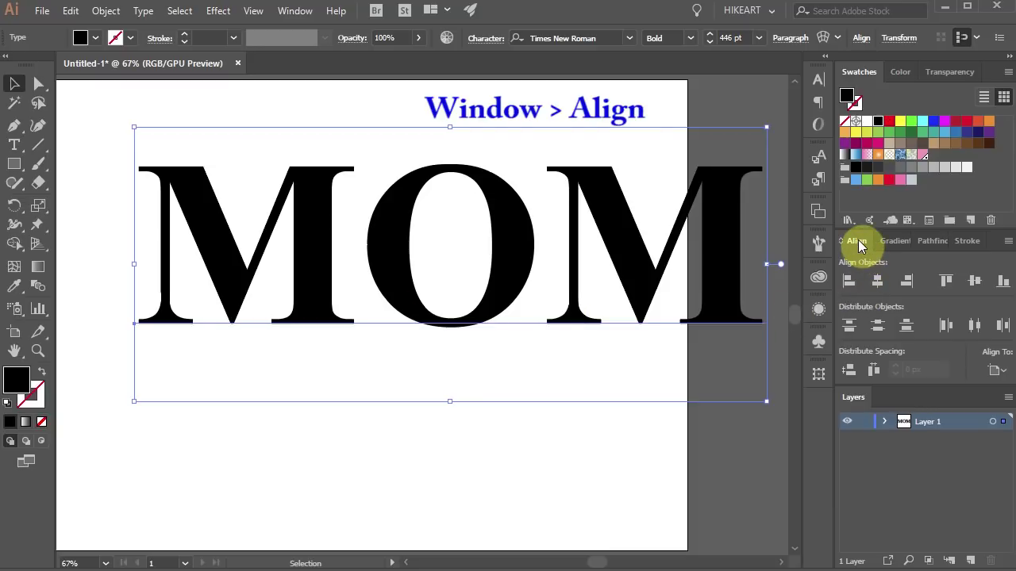
Align MOM to the artboard's horizontal and vertical centres, then fit the artboard in view.
click(295, 10)
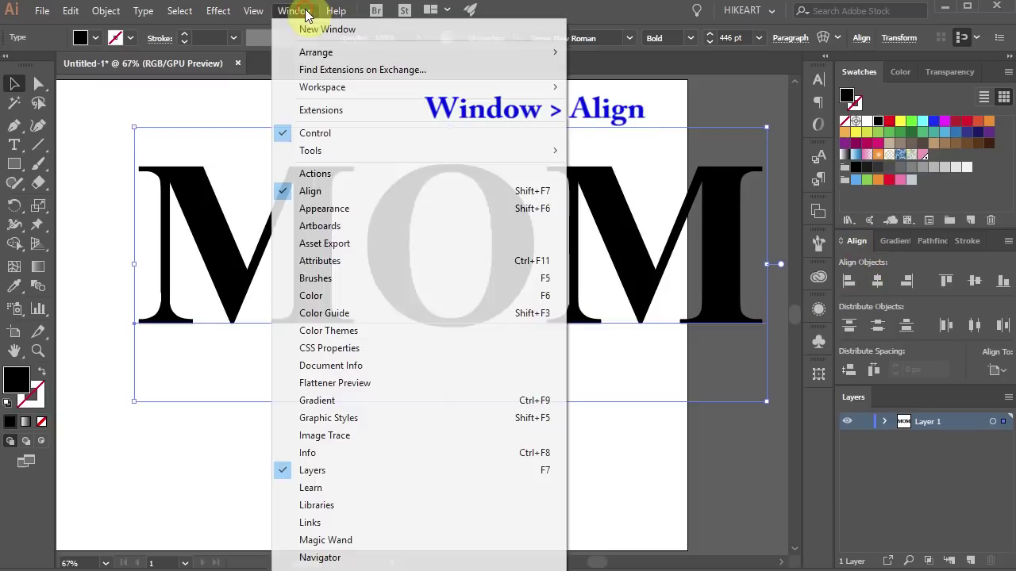
click(357, 190)
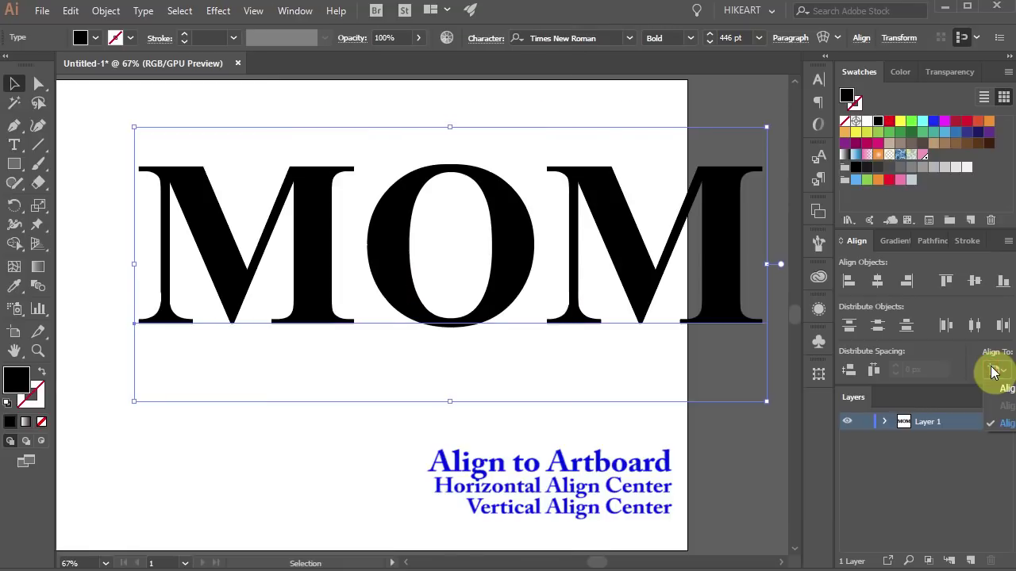
click(993, 370)
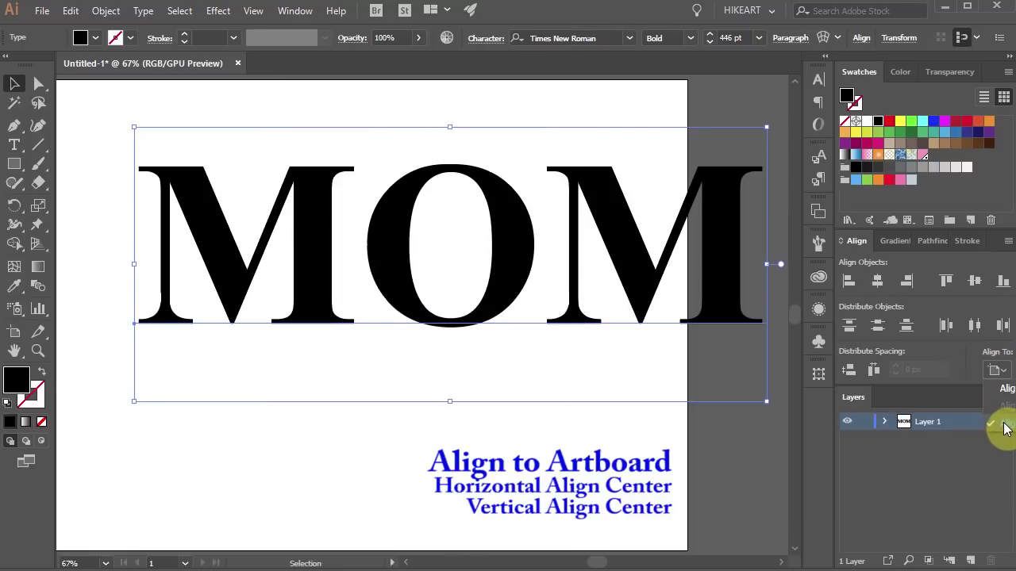
click(997, 424)
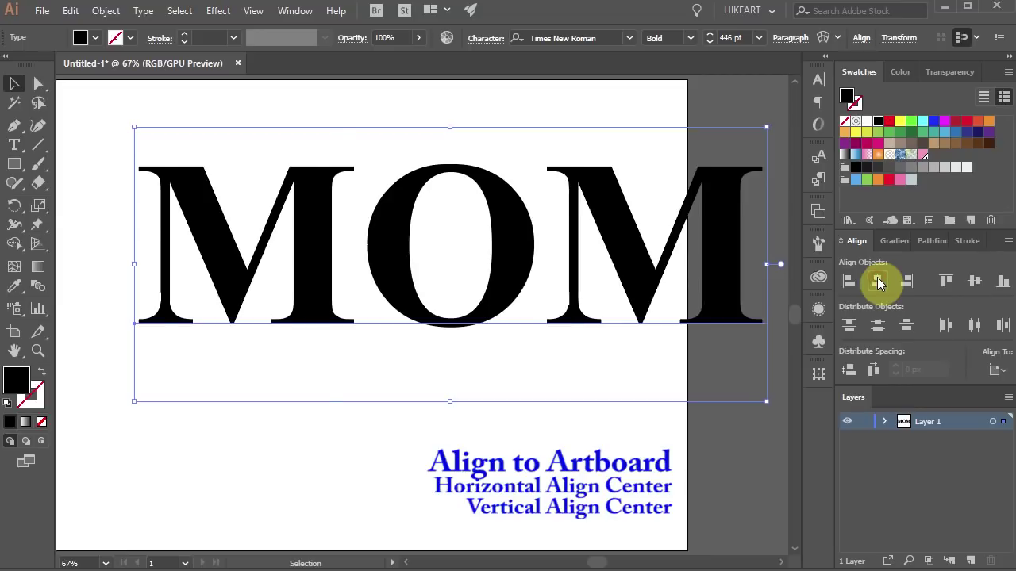
click(877, 281)
click(975, 282)
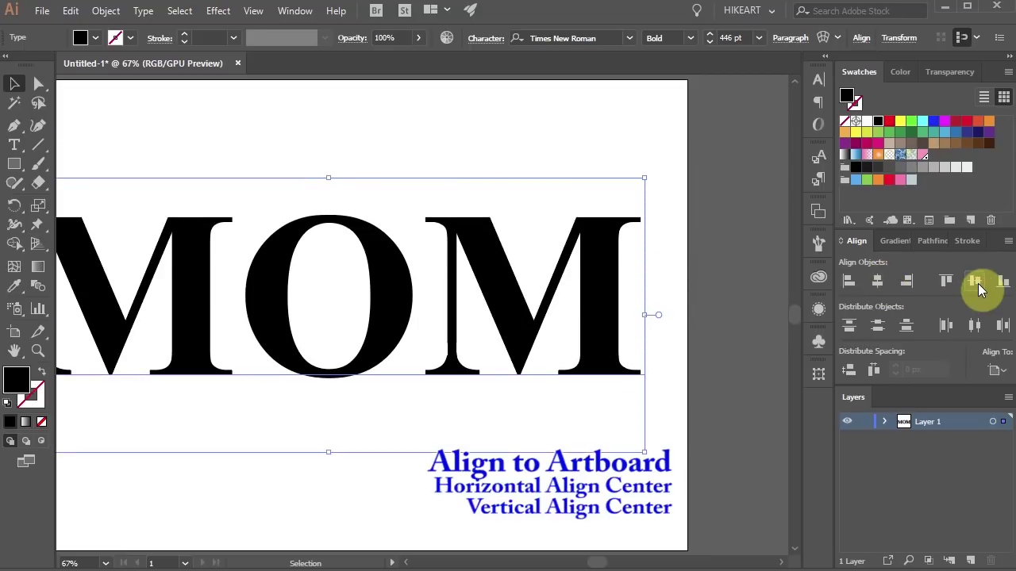
key(ctrl+0)
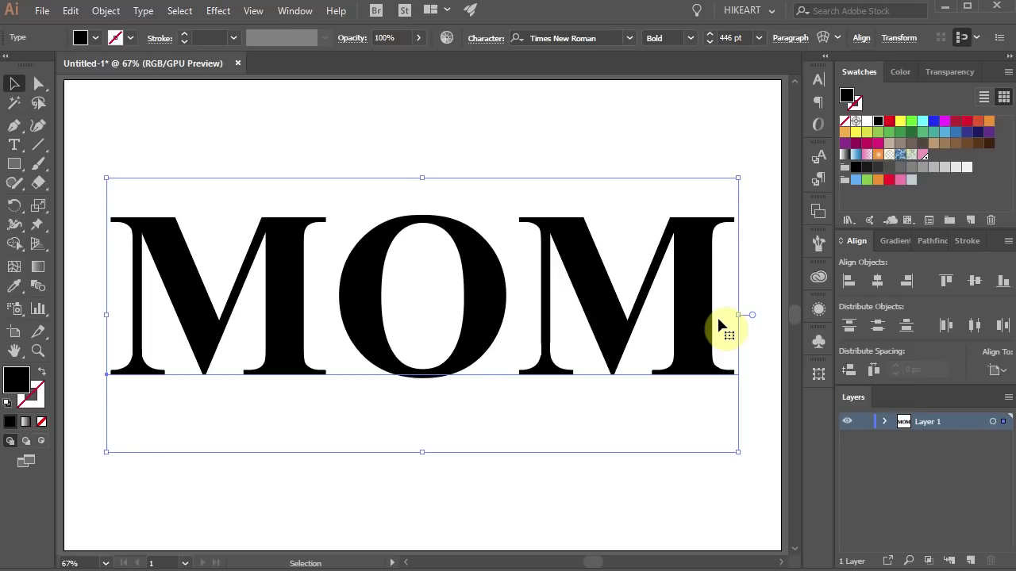
Create outlines from MOM and ungroup them so each letter is a separate shape.
right_click(424, 293)
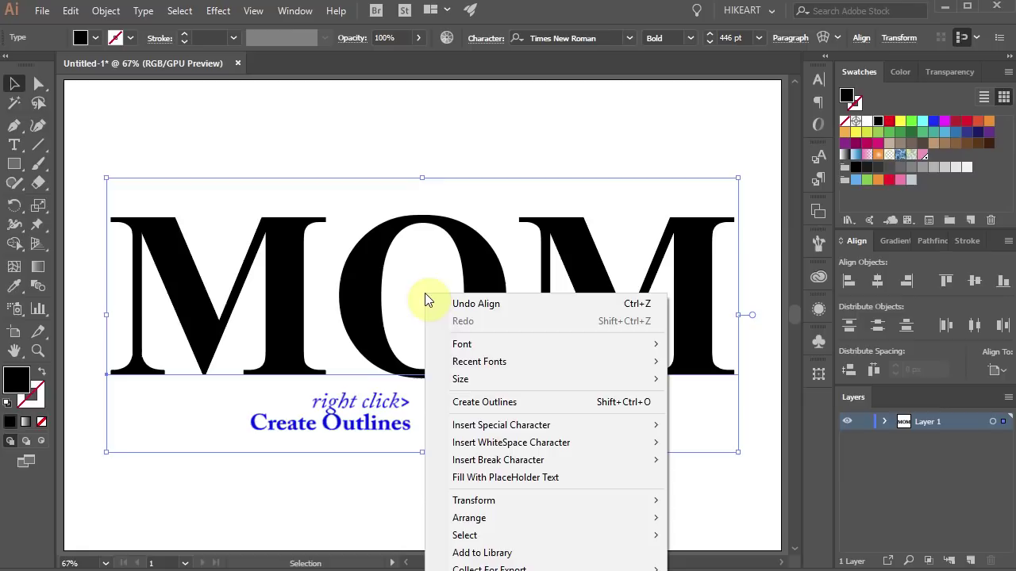
click(509, 403)
right_click(483, 315)
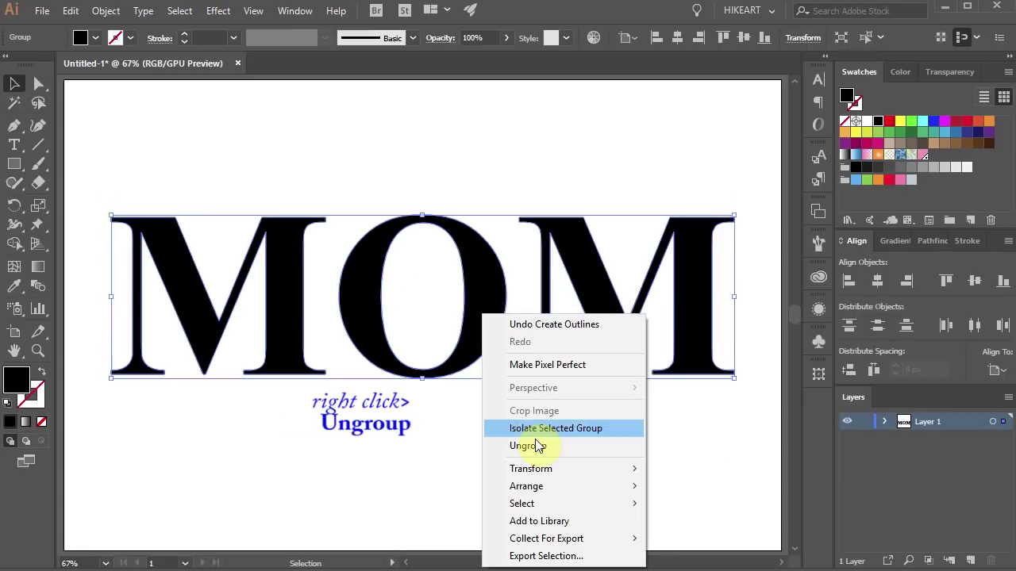
click(541, 449)
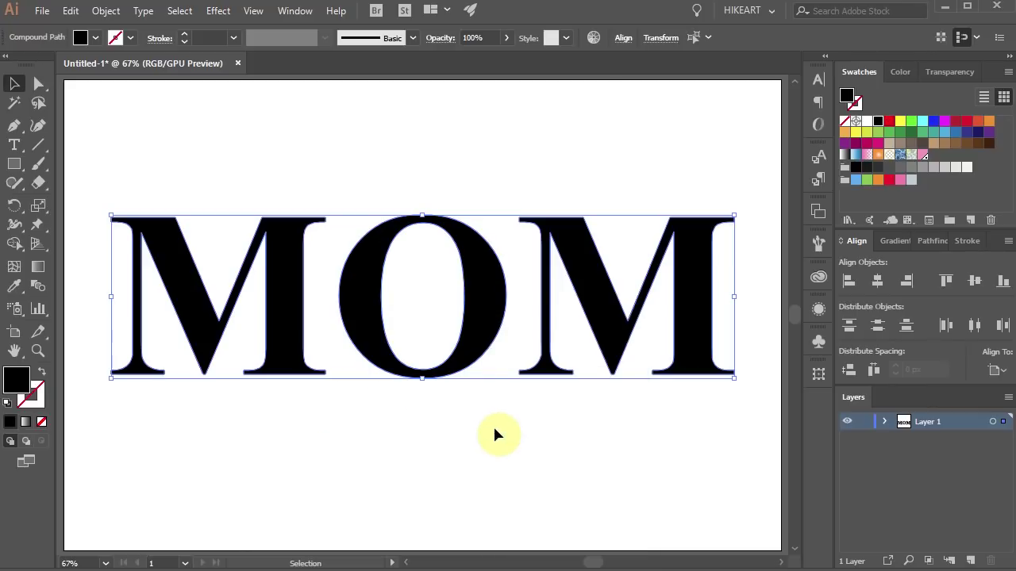
click(411, 424)
click(470, 300)
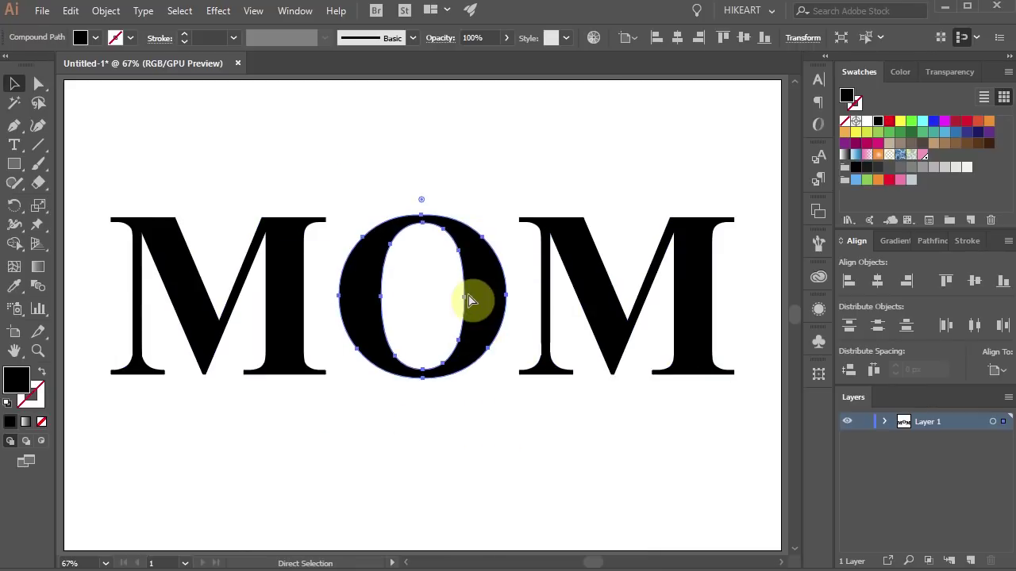
click(294, 300)
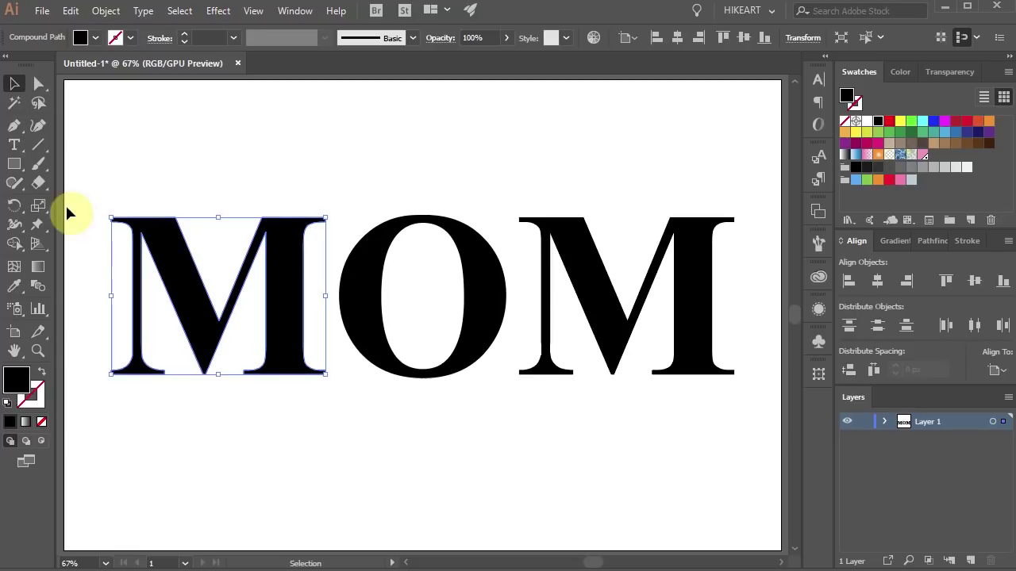
With the Knife tool, cut straight across the first M's right stem twice.
click(39, 184)
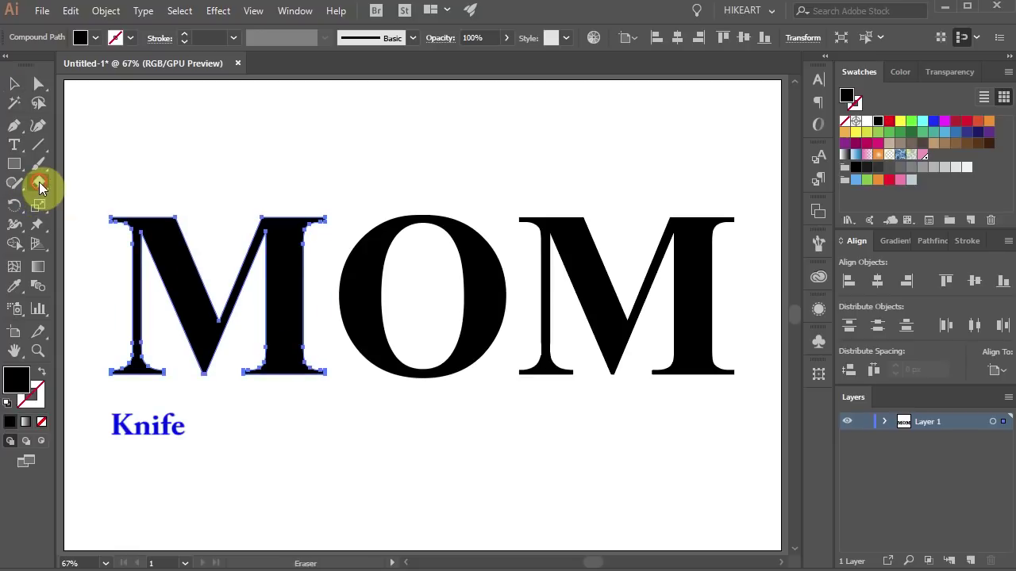
drag(39, 185, 109, 219)
key(alt)
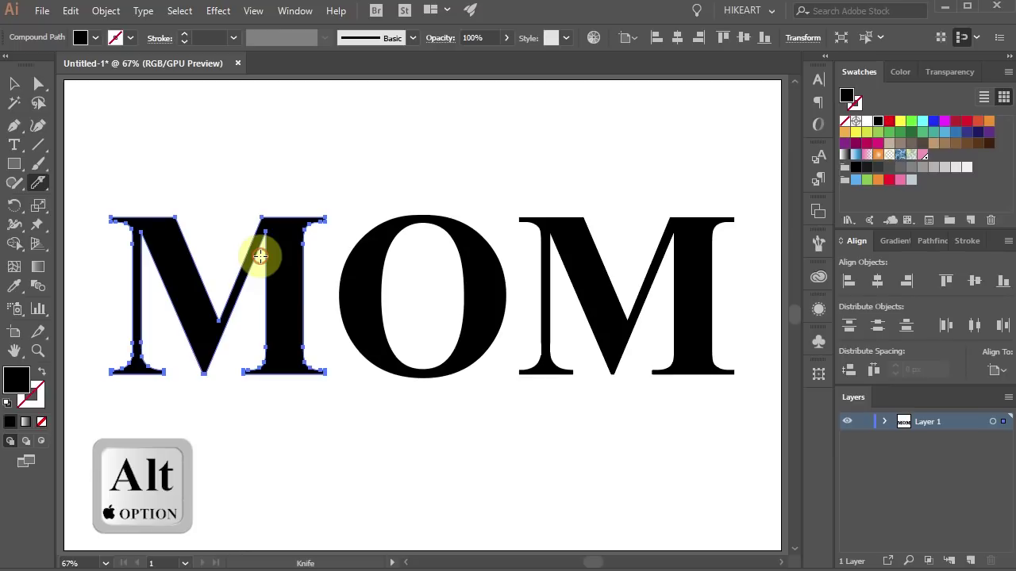
mouse_move(260, 256)
mouse_down()
mouse_move(325, 263)
mouse_move(320, 253)
mouse_up()
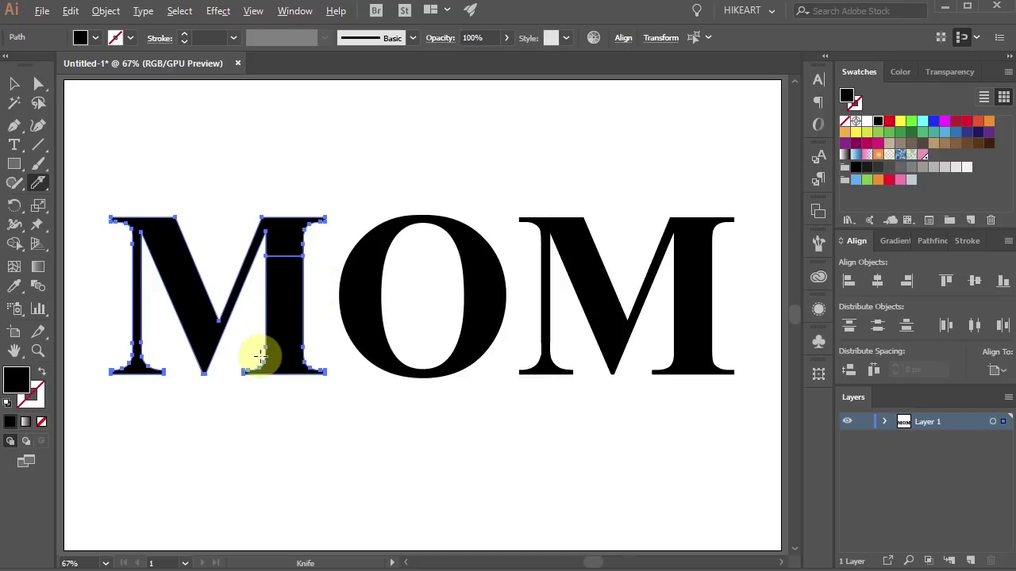
drag(262, 357, 317, 361)
Cut straight across the O's upper left, lower left and upper right, and twice across the last M's stem.
ctrl+click(362, 236)
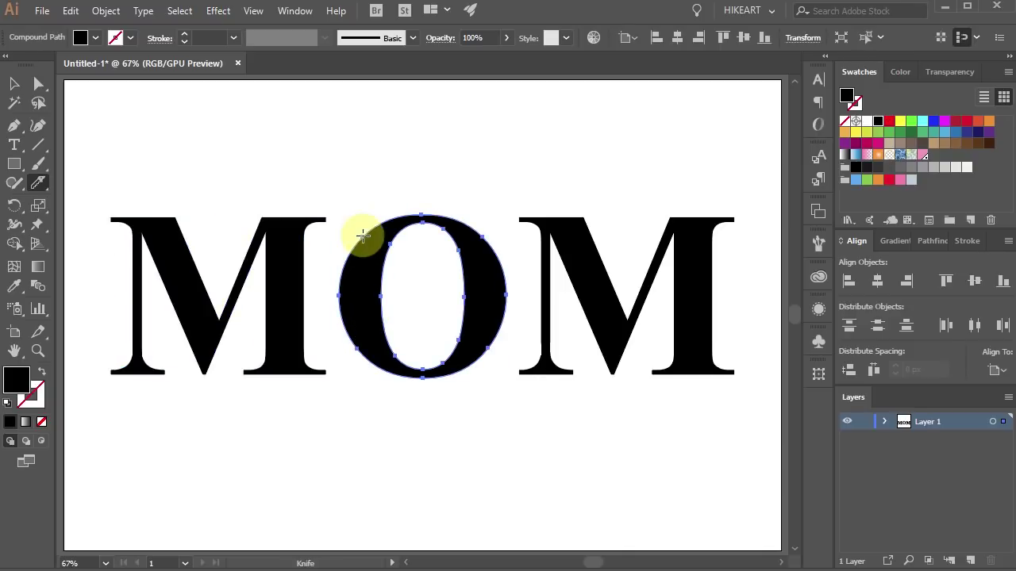
drag(397, 238, 340, 245)
drag(357, 359, 392, 356)
drag(436, 231, 484, 230)
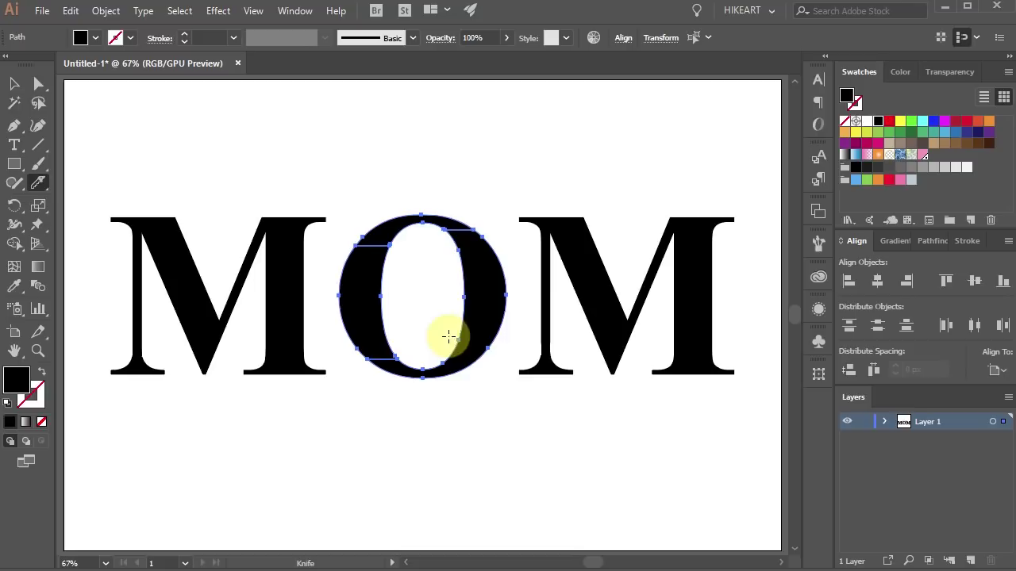
ctrl+click(630, 295)
drag(668, 244, 718, 245)
drag(661, 333, 718, 334)
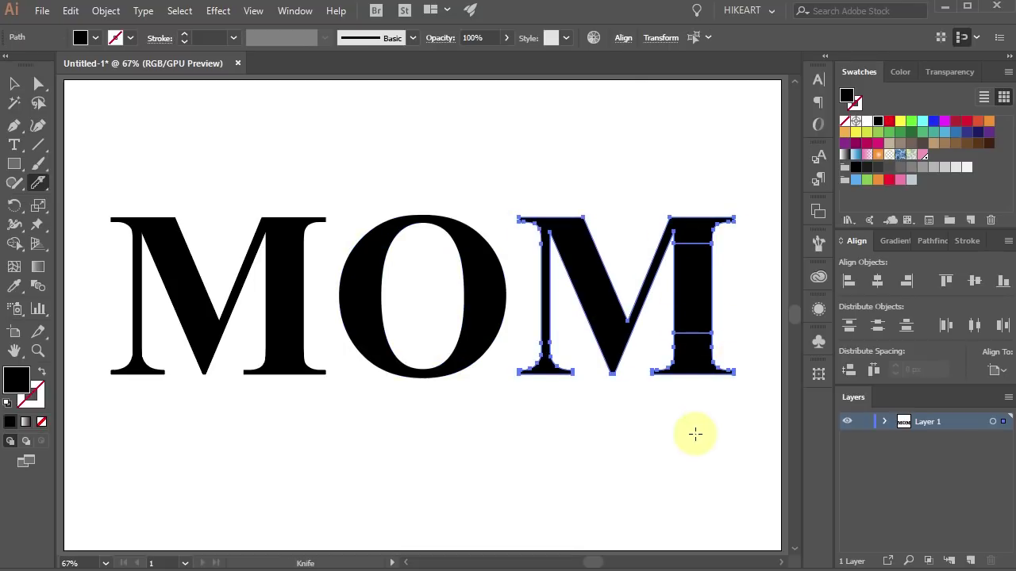
Fill the cut stem pieces of both M's and the O's side pieces with yellow.
key(v)
click(683, 441)
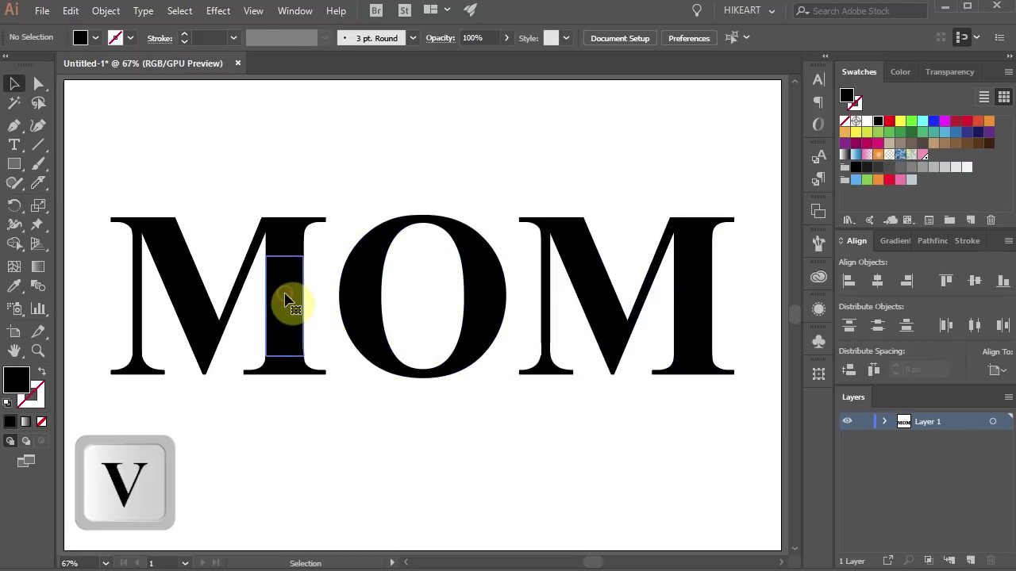
click(287, 302)
shift+click(362, 294)
shift+click(478, 293)
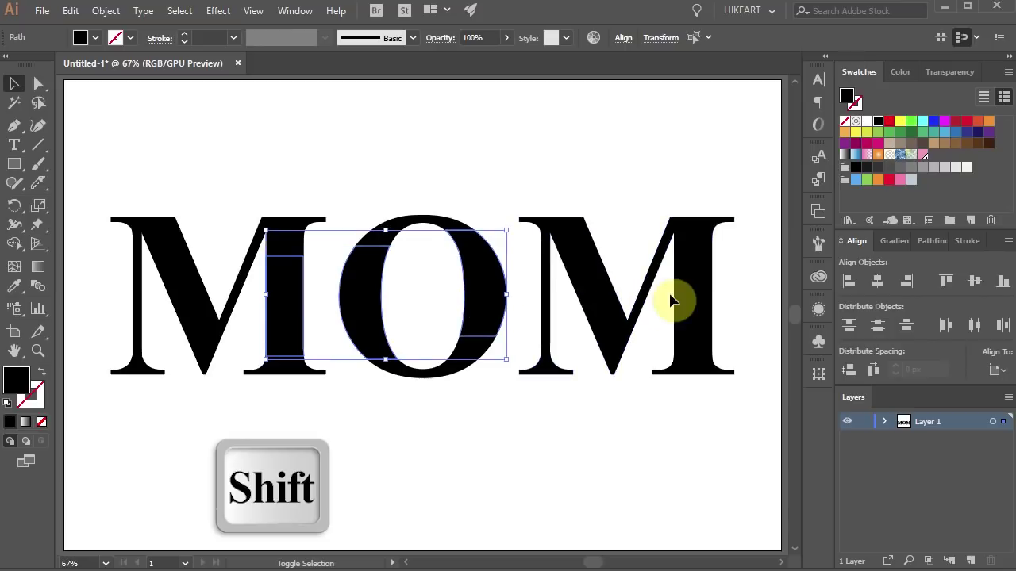
shift+click(675, 297)
click(900, 121)
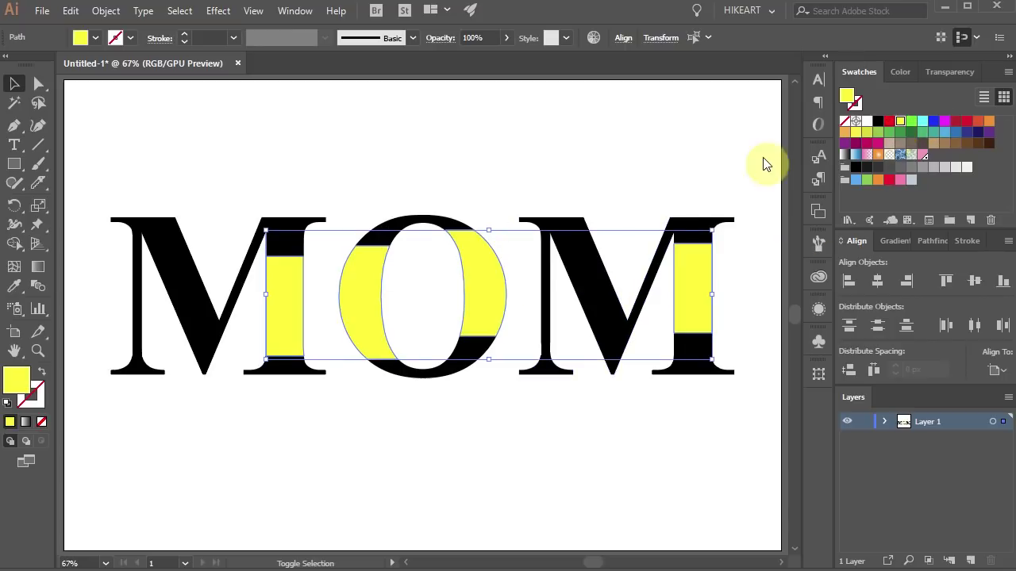
click(749, 158)
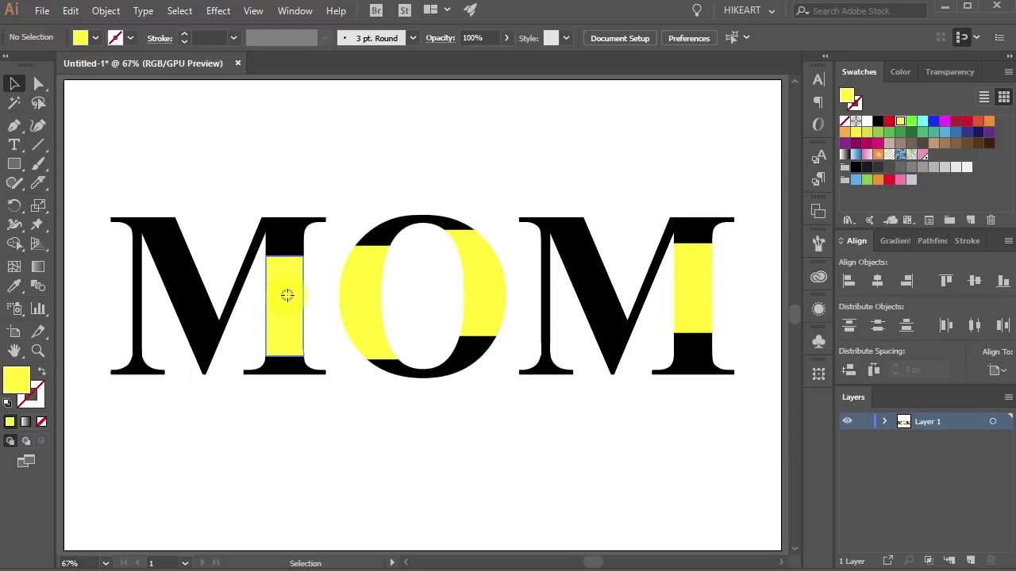
Turn the first M's yellow stem piece into area type filled with 18 pt M's.
click(289, 303)
click(15, 145)
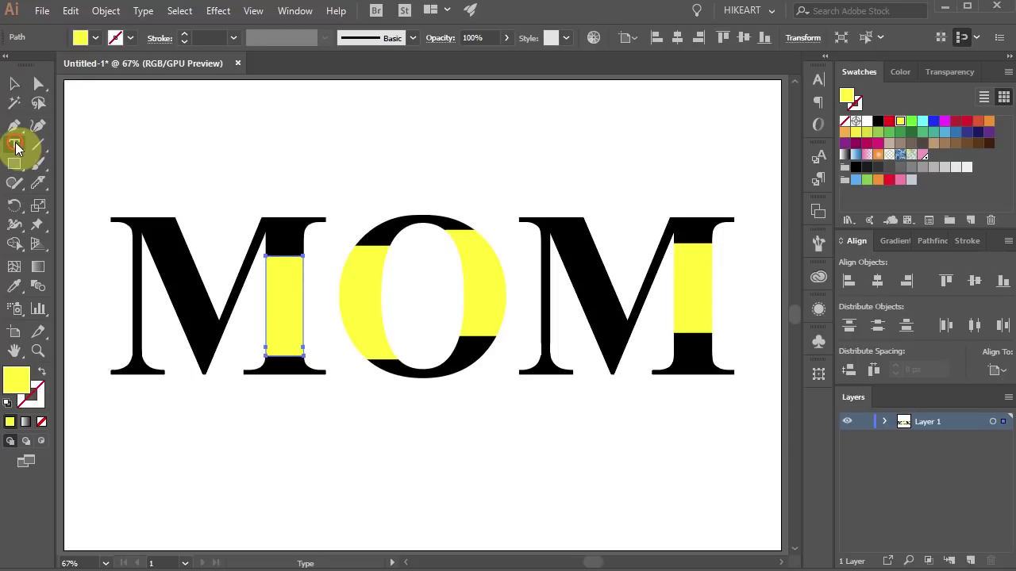
drag(15, 145, 156, 165)
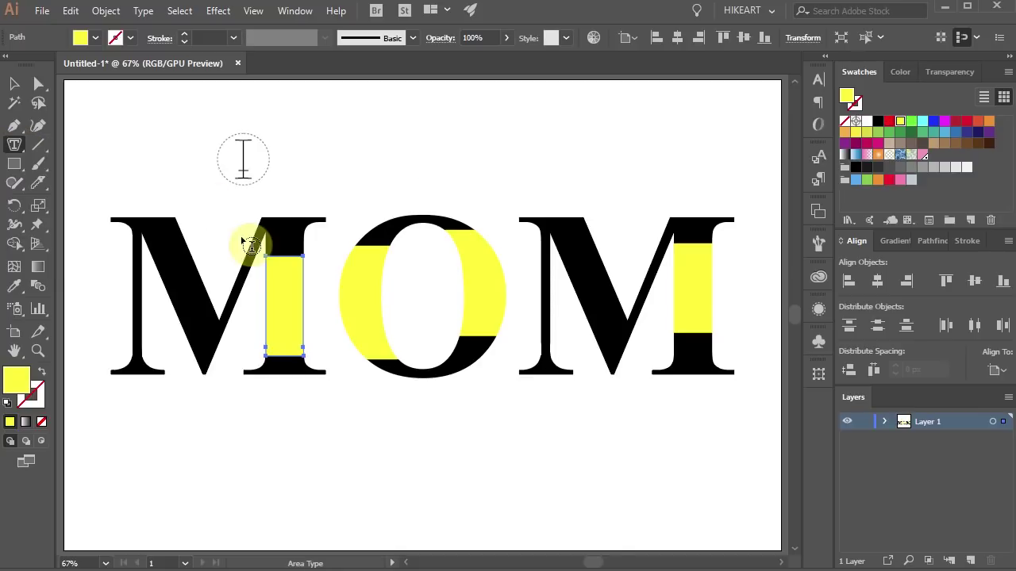
click(268, 258)
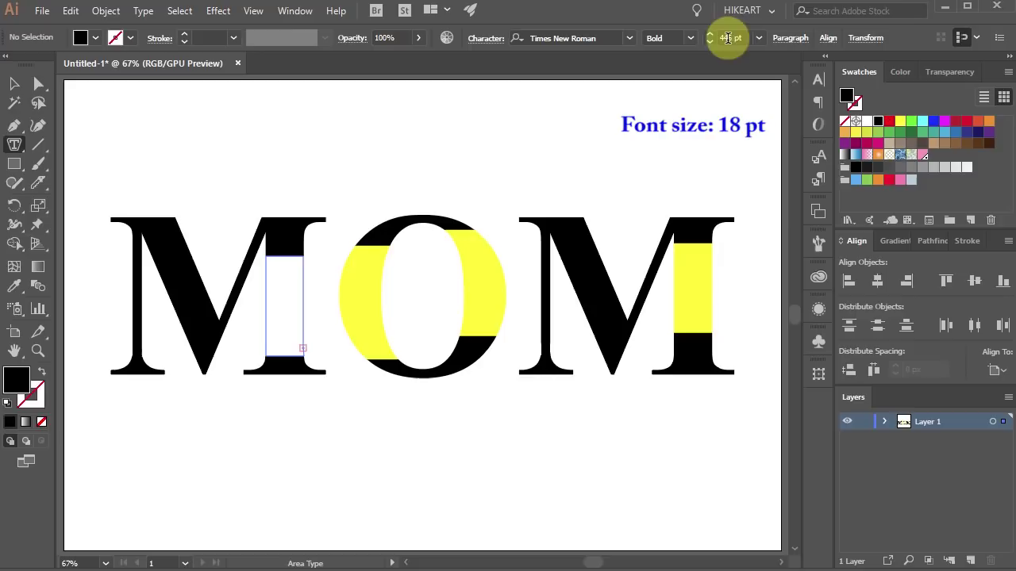
click(733, 37)
text(1)
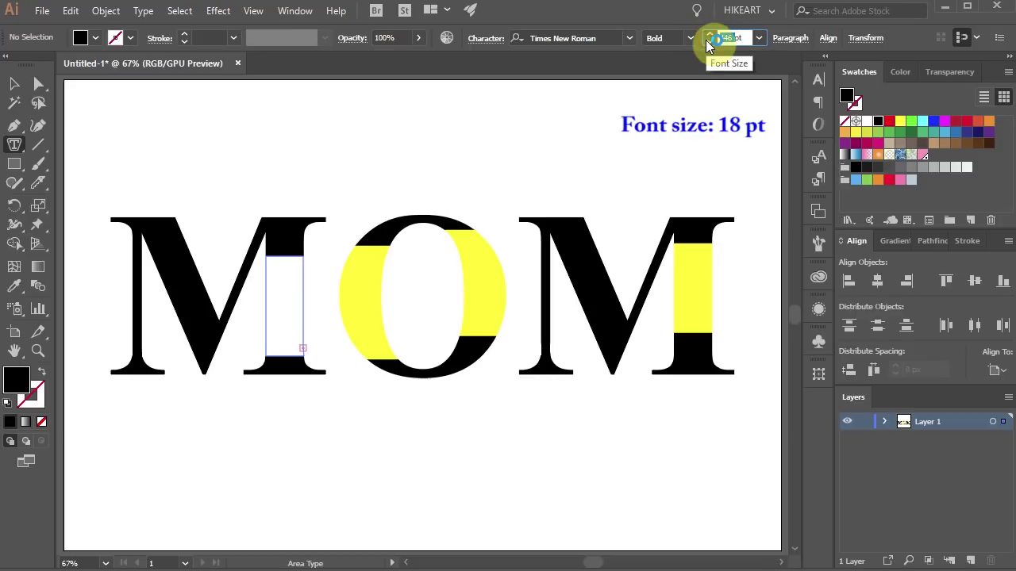
key(Return)
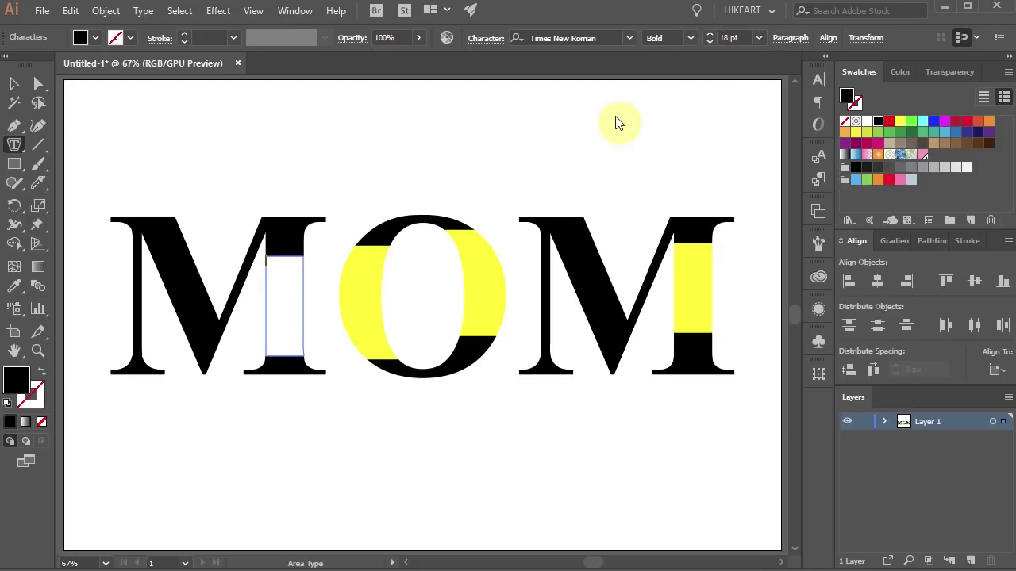
text(MMMMMMMMMMMMMMMMMMMMMMMMMMMMMMMMMMMMMMMMMMMMM)
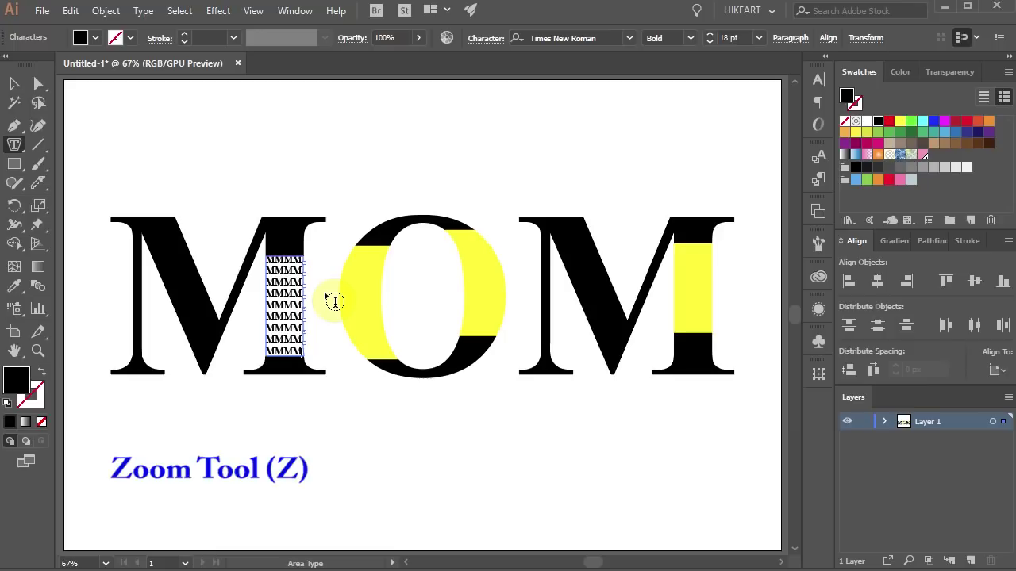
click(37, 350)
Justify all lines of the M text in the Paragraph panel.
drag(232, 207, 436, 392)
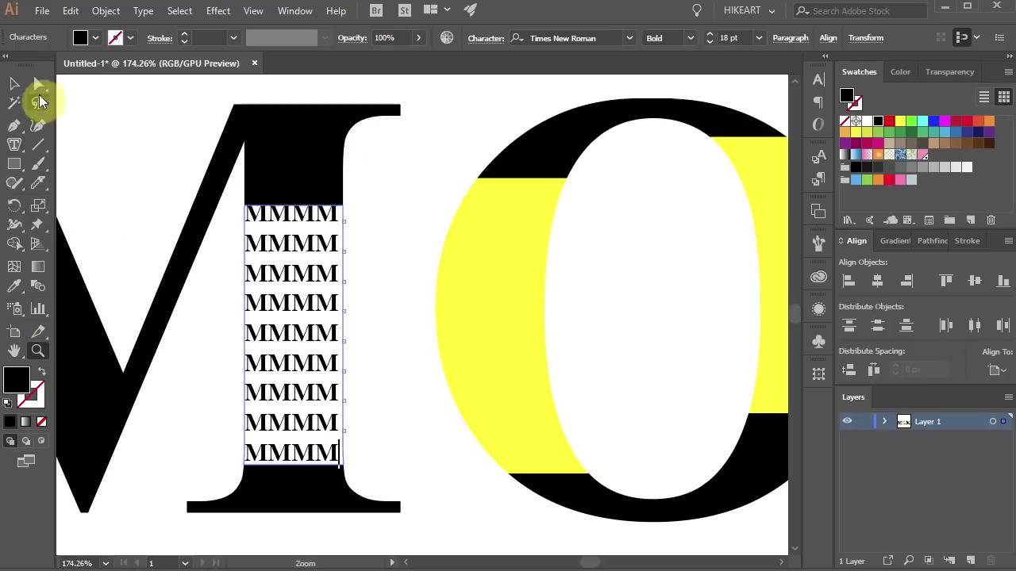
key(a)
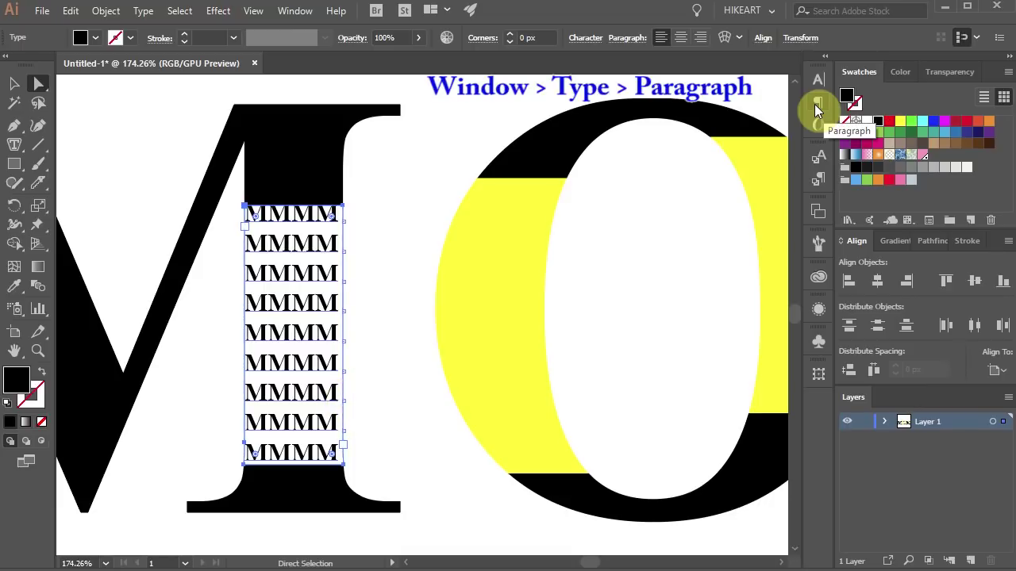
click(296, 11)
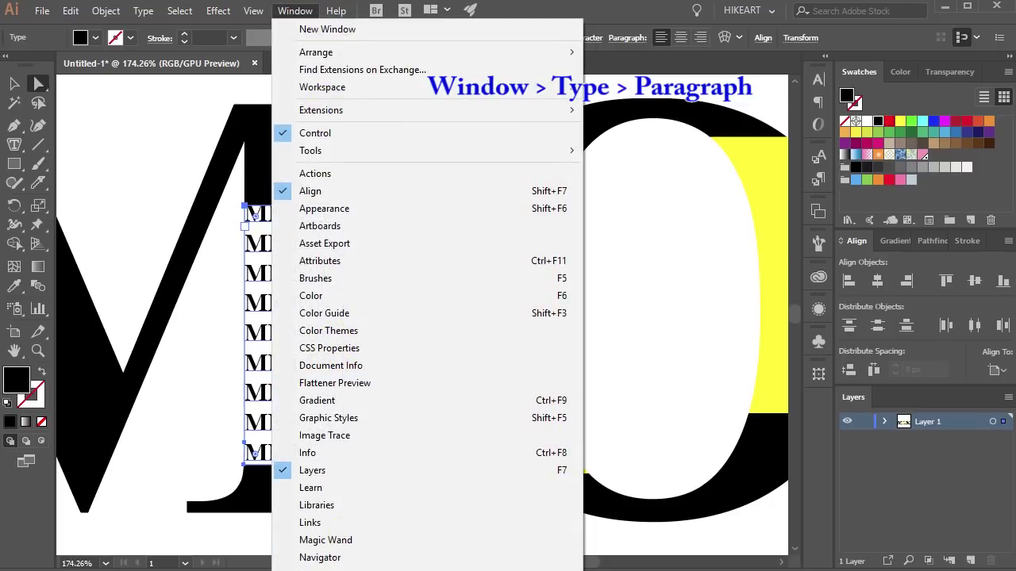
click(819, 102)
click(818, 102)
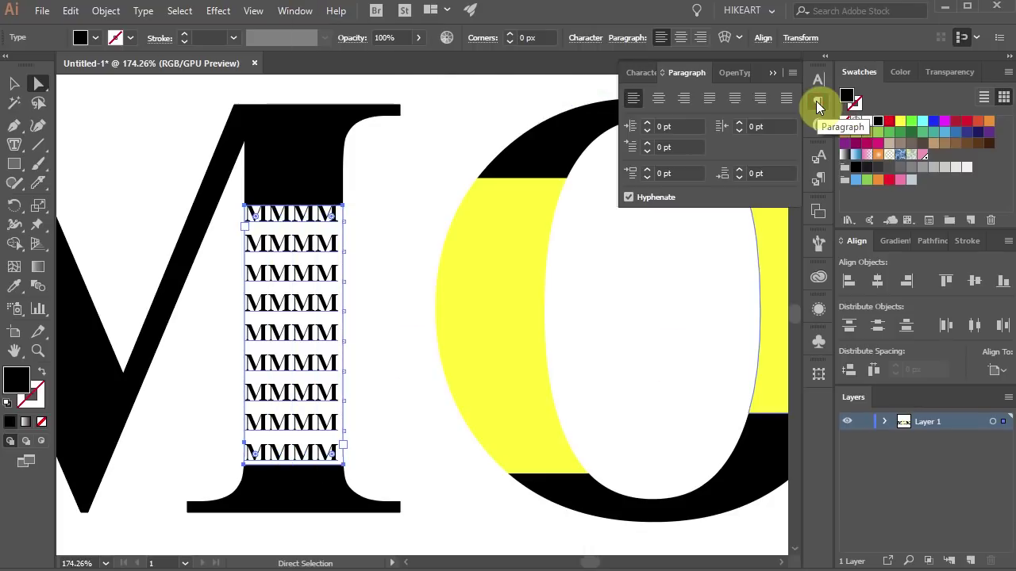
click(786, 102)
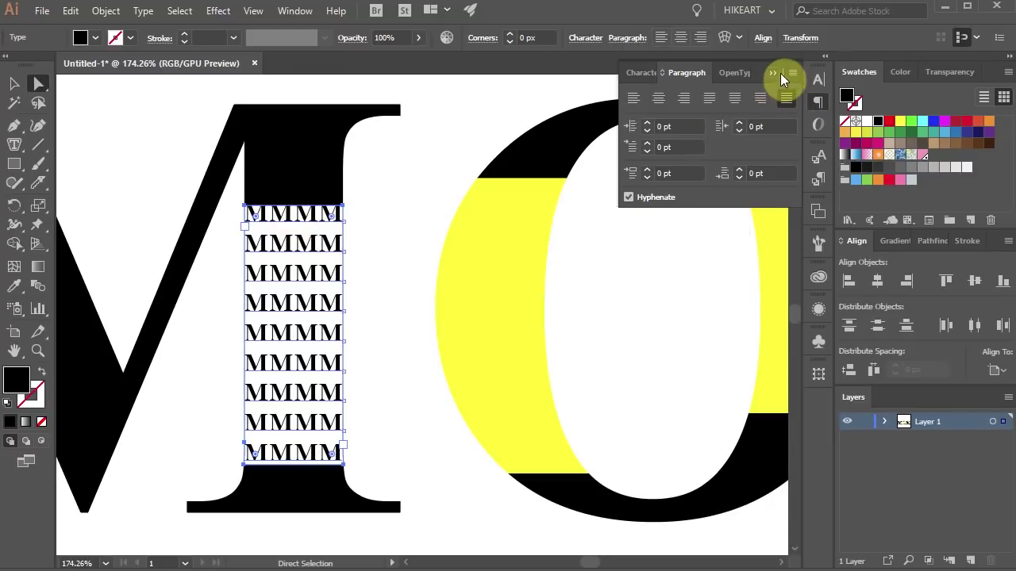
Tighten the M text's leading to 16 pt and add more M's to fill the stem.
click(819, 82)
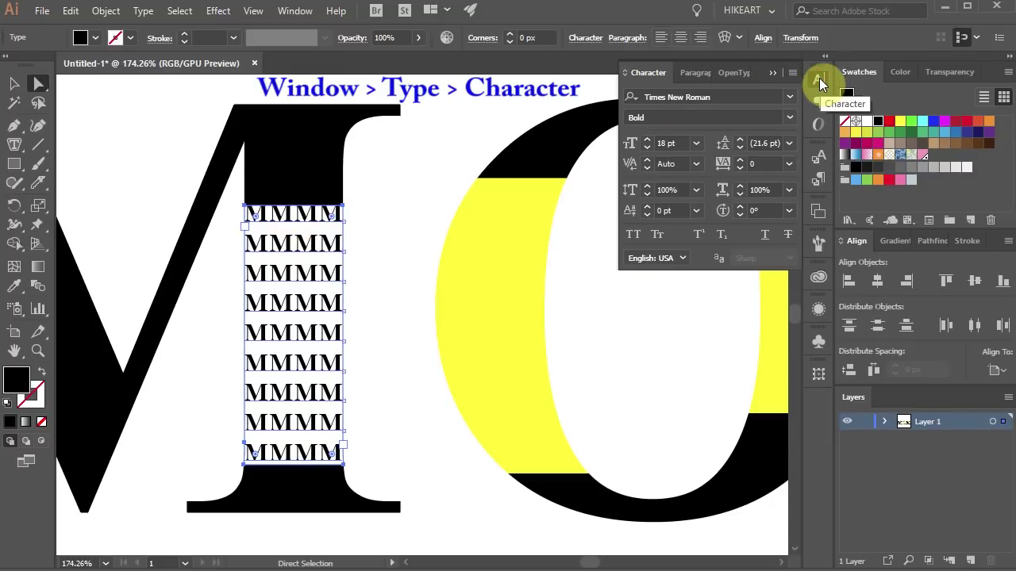
click(739, 148)
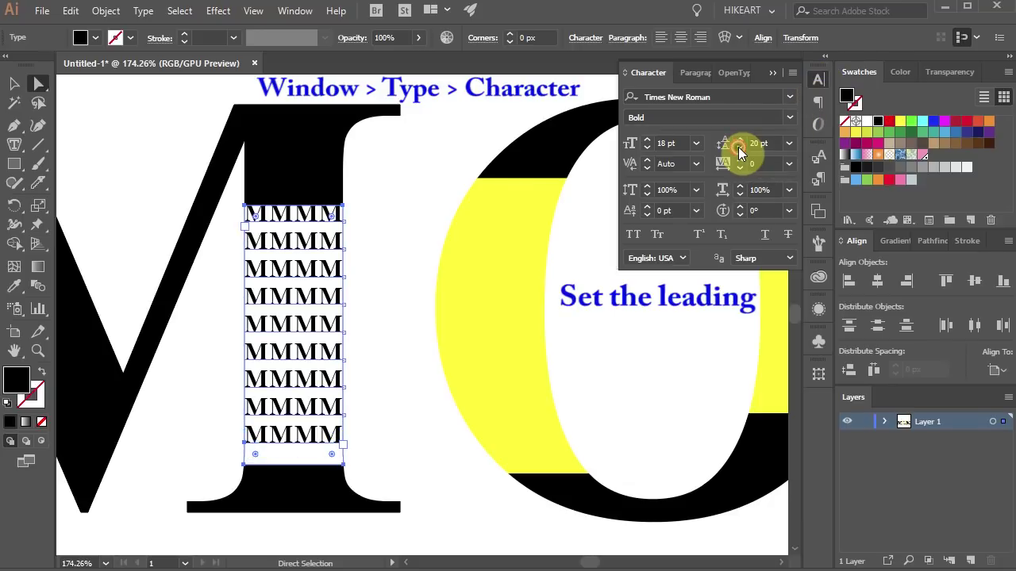
click(739, 149)
click(739, 148)
click(739, 148)
click(738, 148)
click(739, 149)
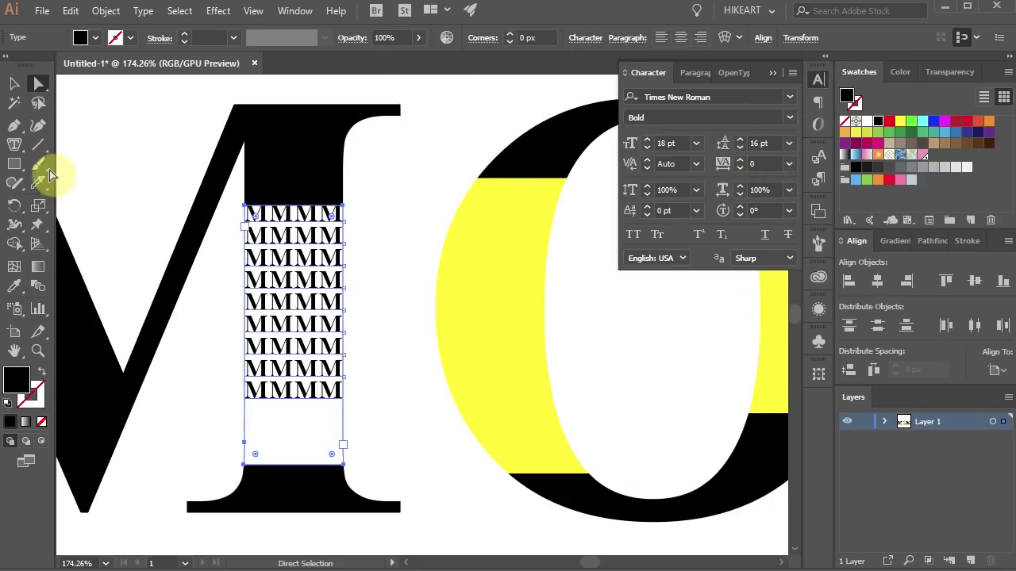
click(14, 144)
text(MMMMMMMMMMMMMMMMMMMMMMMMMMMM)
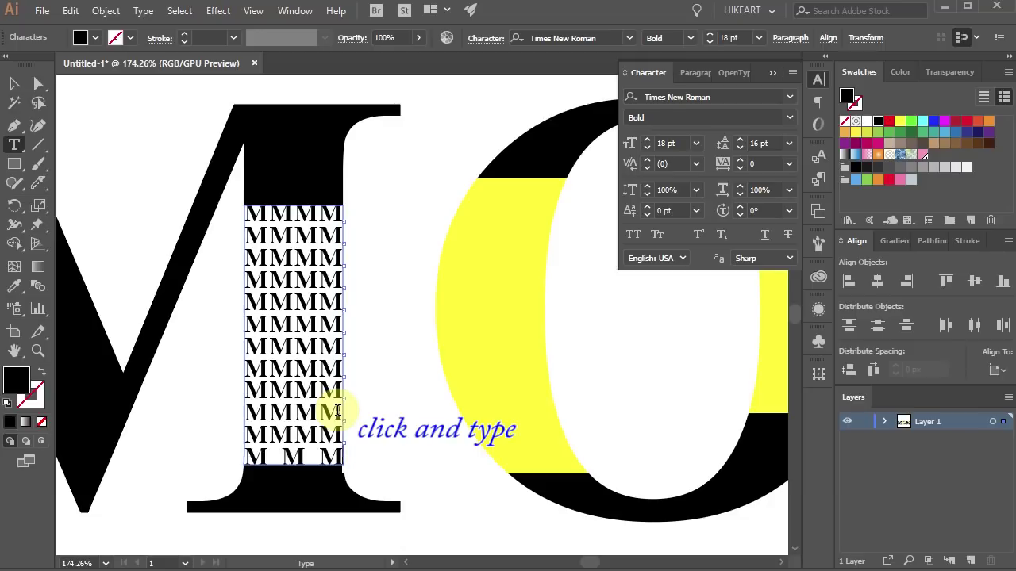
key(Escape)
Fill the O's left yellow piece with area type made of rows of O letters.
click(772, 73)
click(524, 296)
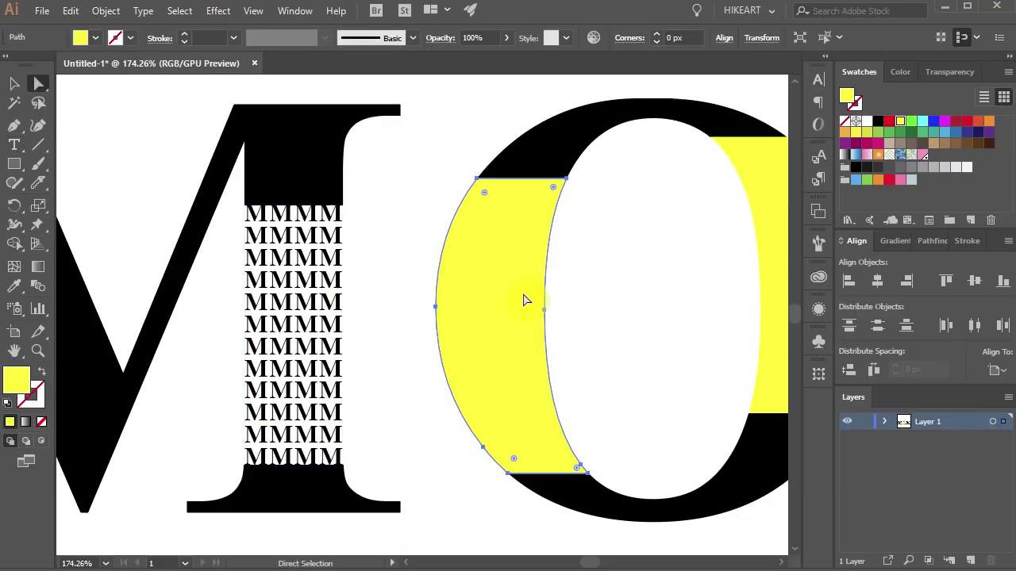
alt+click(14, 145)
click(501, 223)
text(OOOOOOOOOOOOOOOOOOOOOOOOOOOOOOOOOOOOOOOOOOOOOOOOOOOOOOOOOOO)
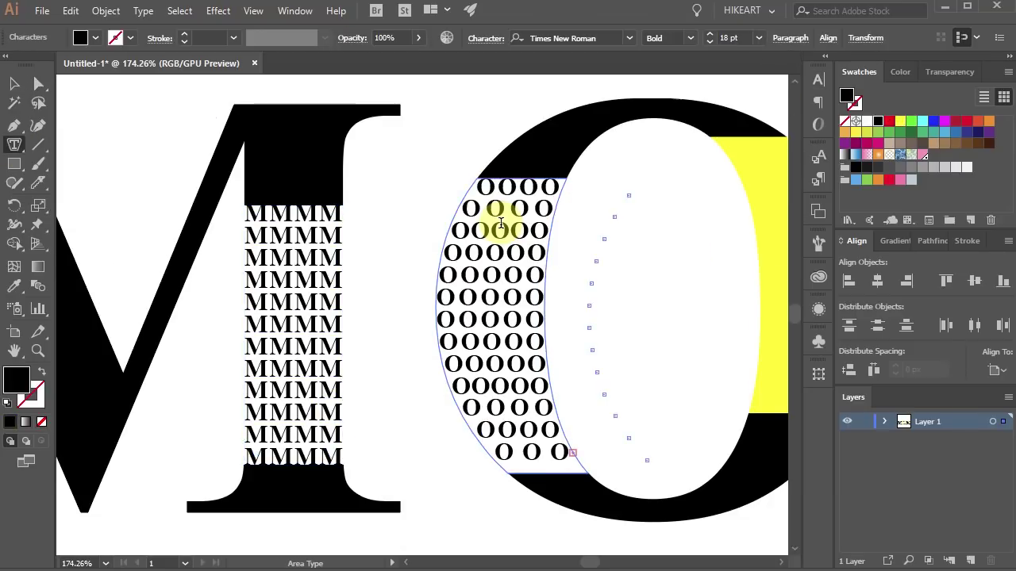
key(Escape)
key(a)
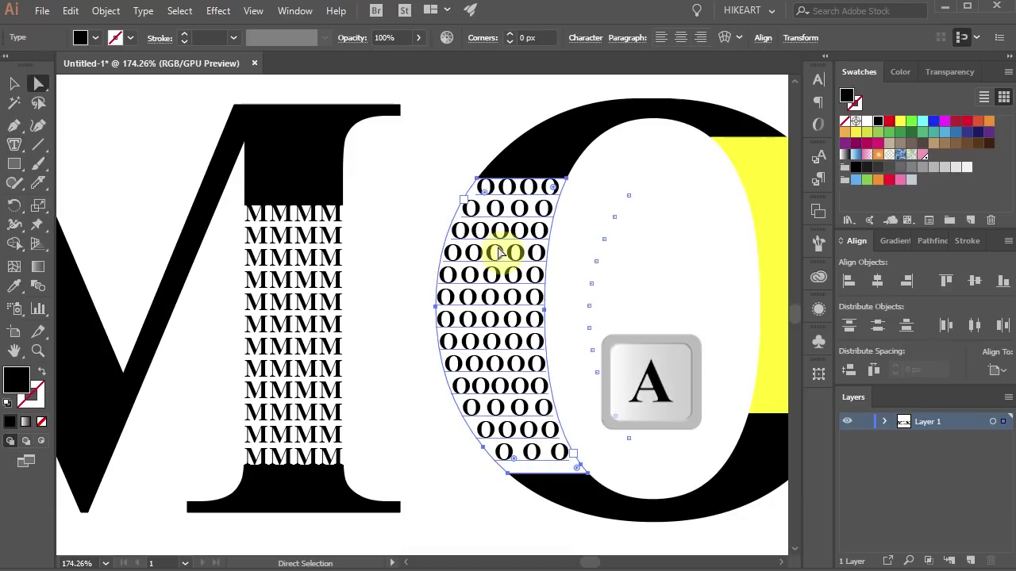
Set the O text's baseline shift to -4 pt.
click(818, 80)
click(647, 215)
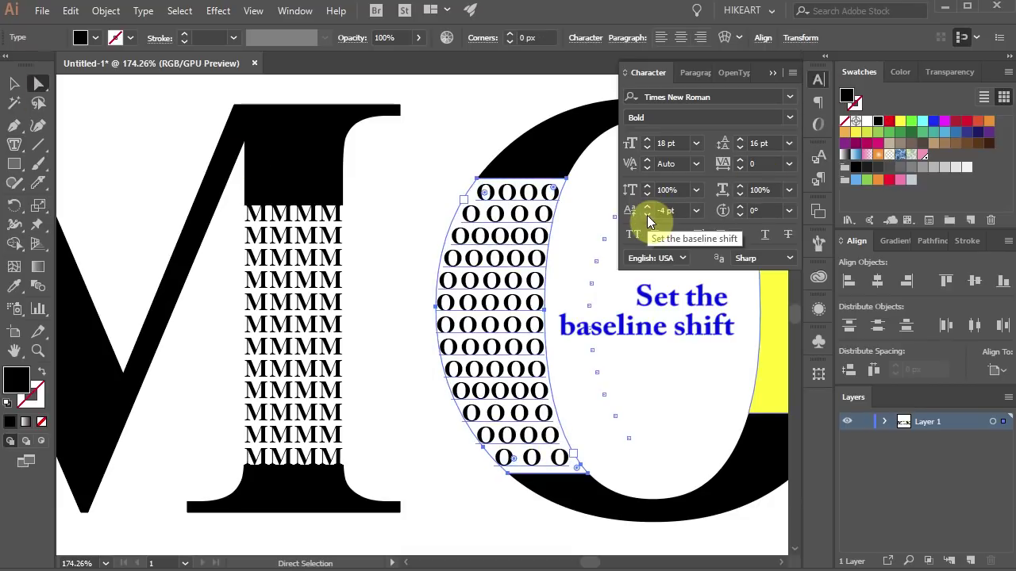
click(594, 323)
click(287, 200)
Knife-cut the first M along the top of the M text and delete the thin sliver.
key(z)
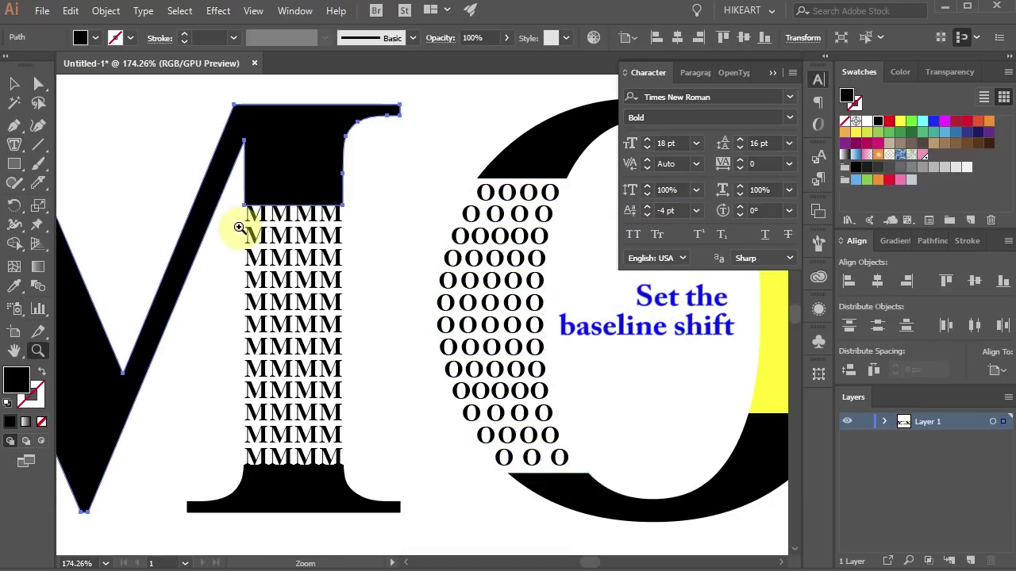
drag(207, 104, 580, 246)
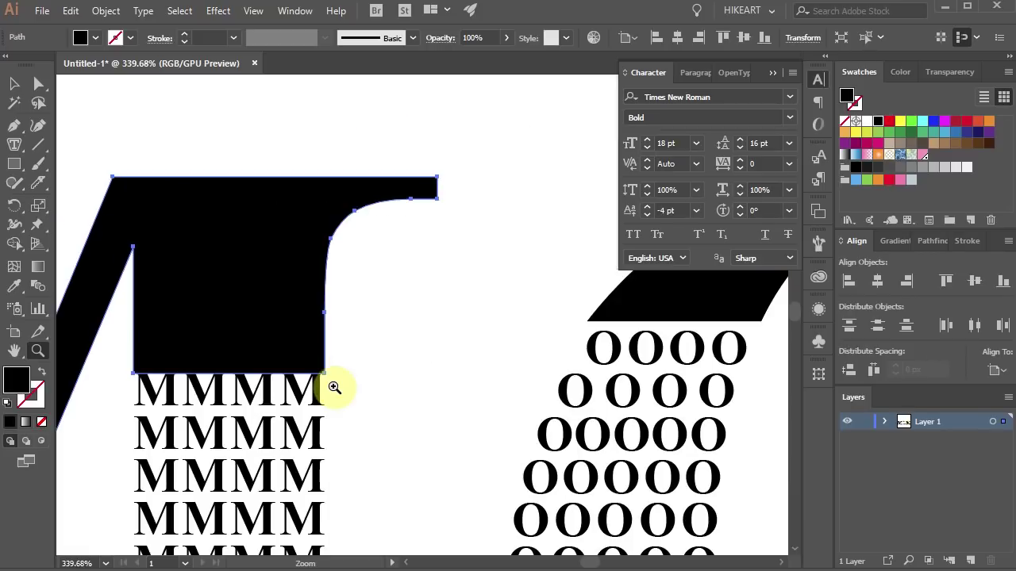
key(ctrl+z)
key(ctrl+shift+z)
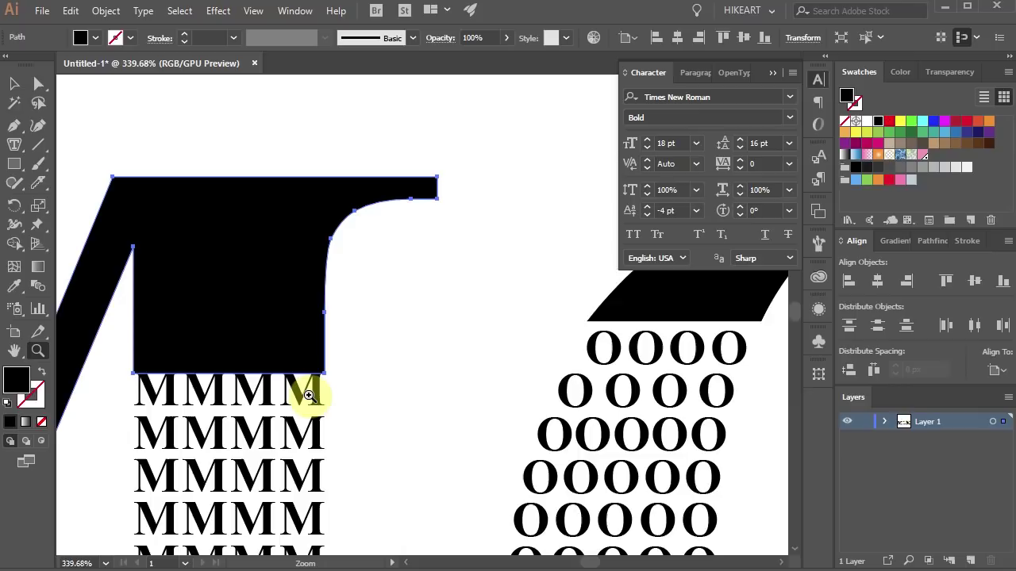
drag(37, 182, 77, 185)
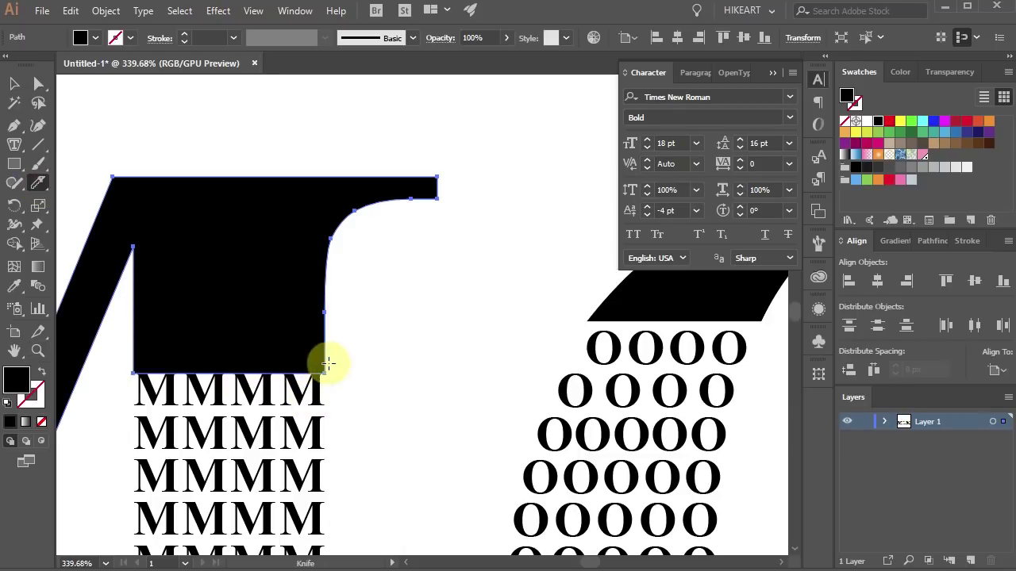
drag(331, 359, 115, 359)
key(a)
click(415, 325)
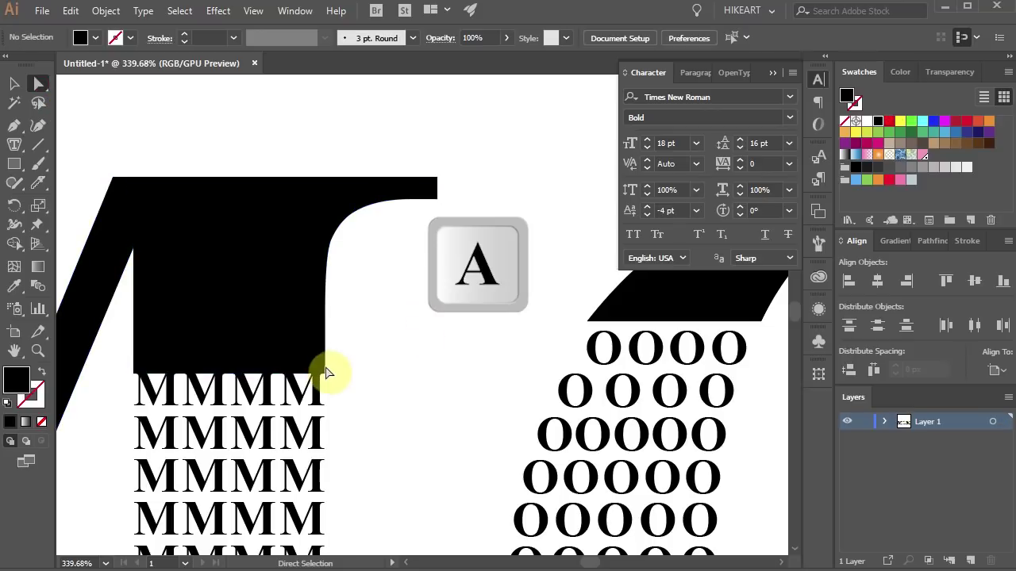
click(323, 370)
key(v)
key(Delete)
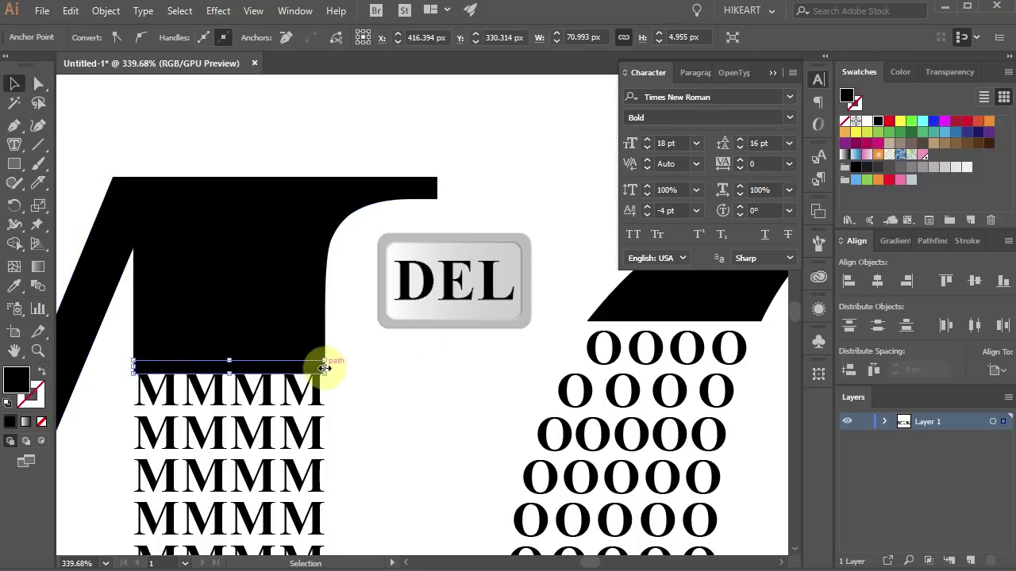
key(Delete)
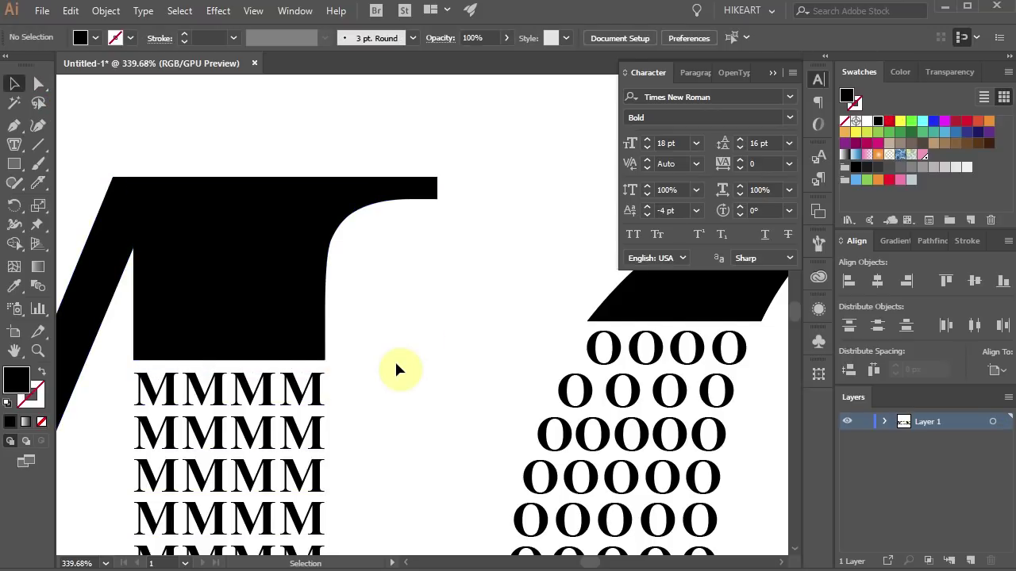
Slice a thin sliver off the lower black shape's top edge and delete it.
scroll(397, 369, down, 10)
key(v)
click(256, 437)
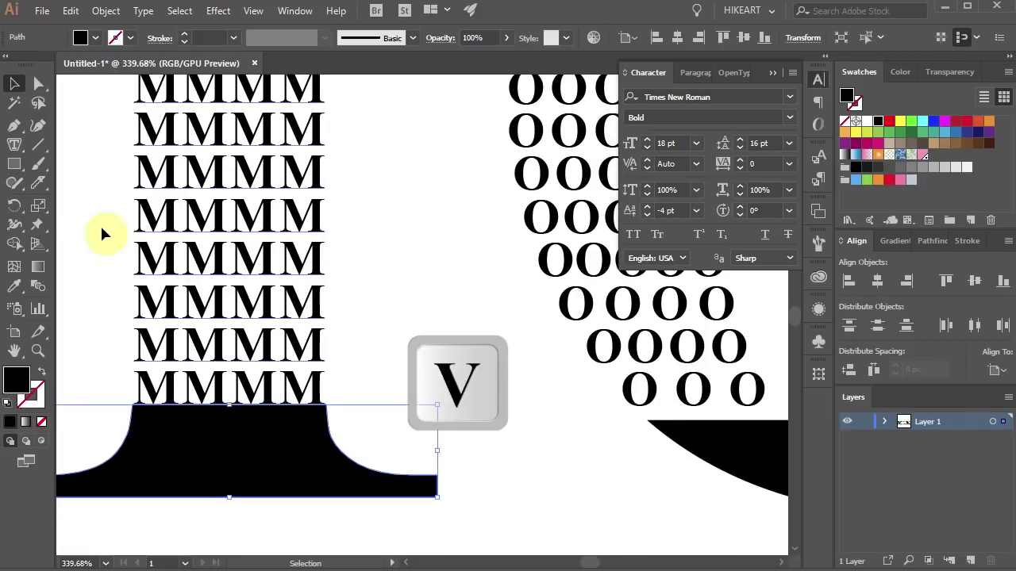
click(37, 182)
drag(119, 414, 399, 421)
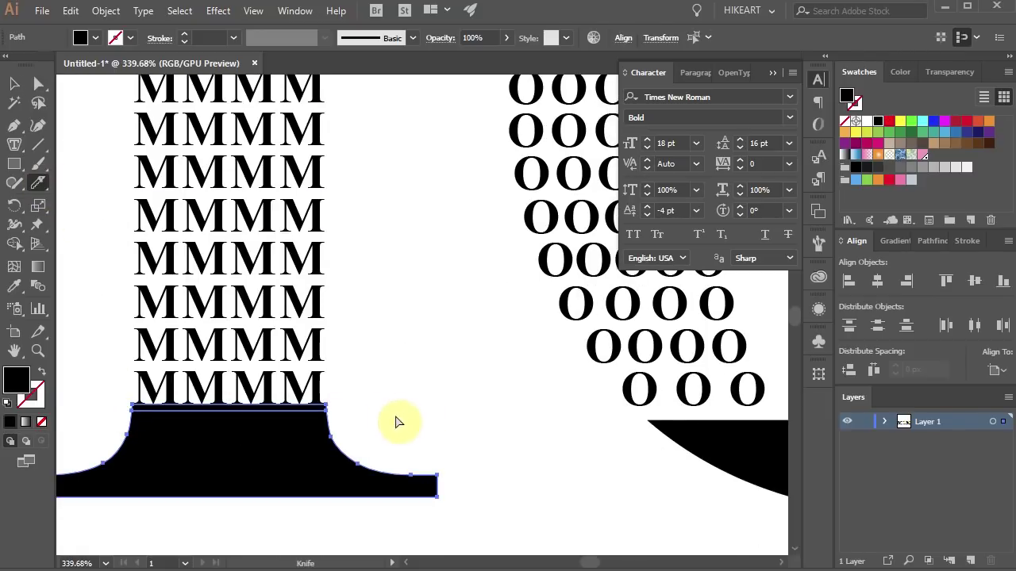
key(v)
click(320, 411)
key(Delete)
click(402, 421)
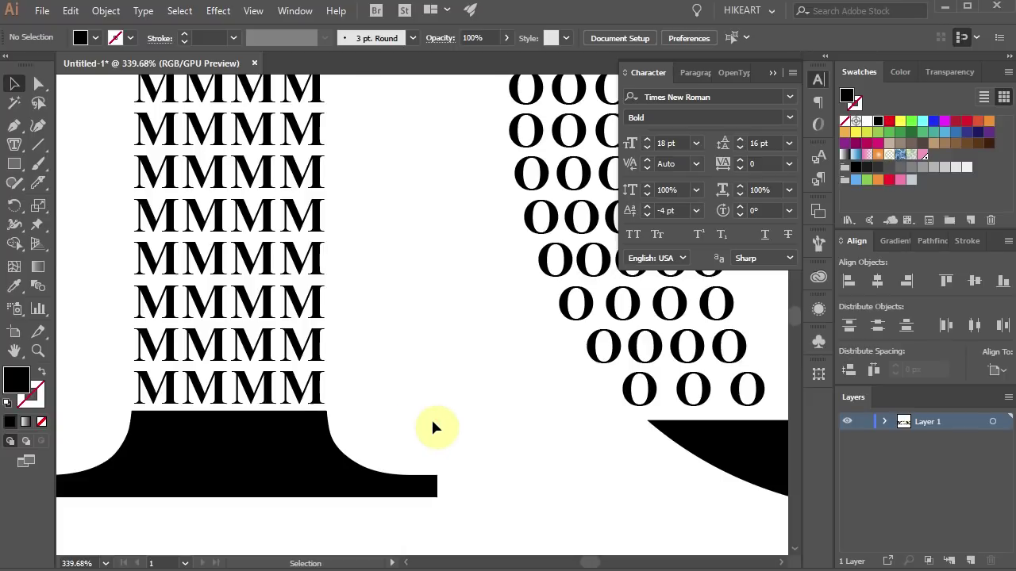
scroll(476, 405, right, 5)
scroll(356, 373, down, 3)
Turn the O's right yellow piece into area type filled with pasted O's, baseline shift -5 pt.
click(356, 373)
key(t)
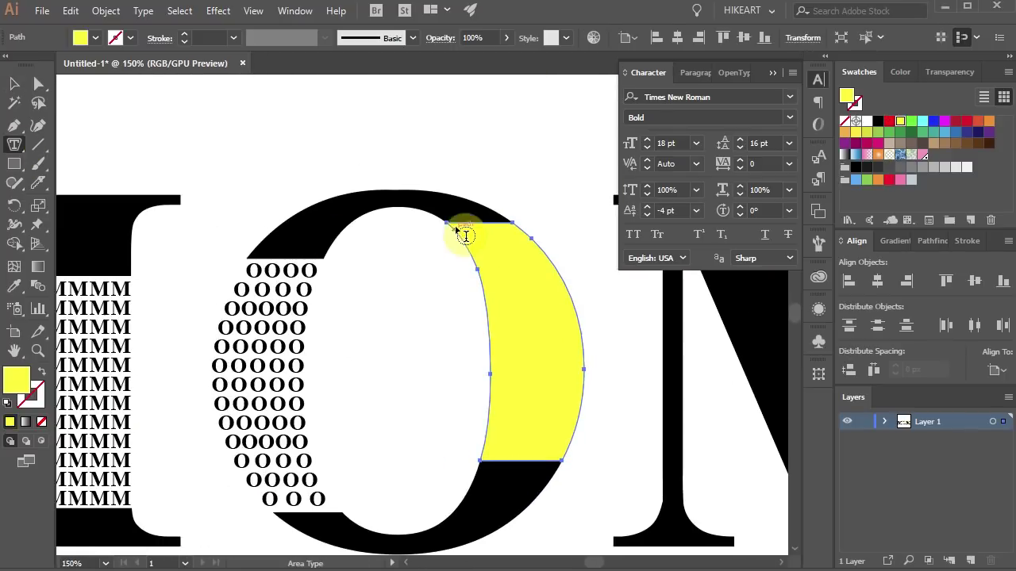
click(465, 235)
text(OOO O O O OOOO O O O O OOOOO OOOOO OOOOO OOOOO OOOOO OOOOO OOOOO OOOO)
click(31, 103)
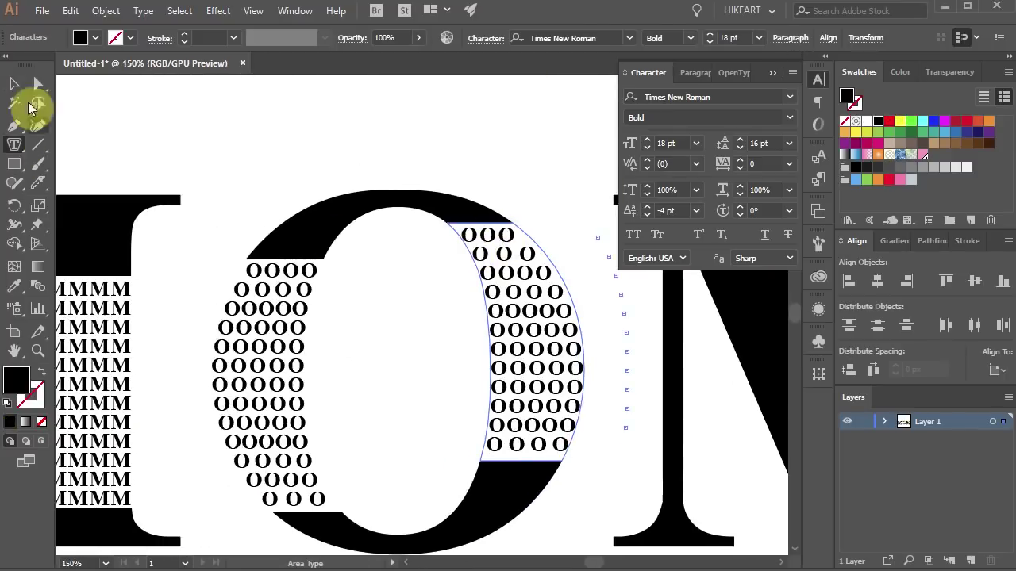
Fill the last M's yellow stem piece with pasted rows of MMMM, then deselect and fit to view.
click(648, 214)
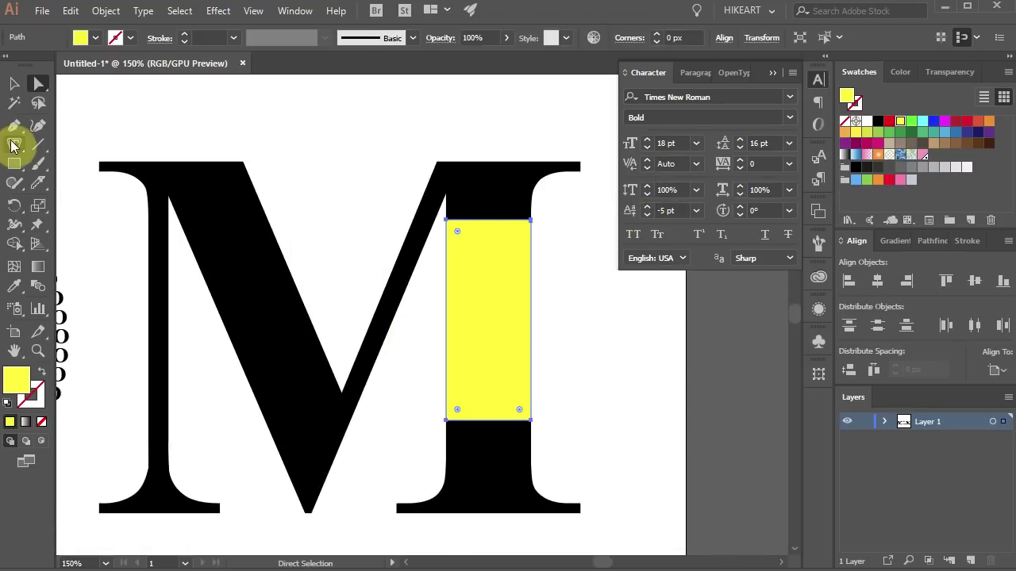
click(14, 145)
text(MMMMMMMMMMMMMMMMMMMMMMMMMMMMMMMMMMMMMMMMMMMMMMMM)
key(Escape)
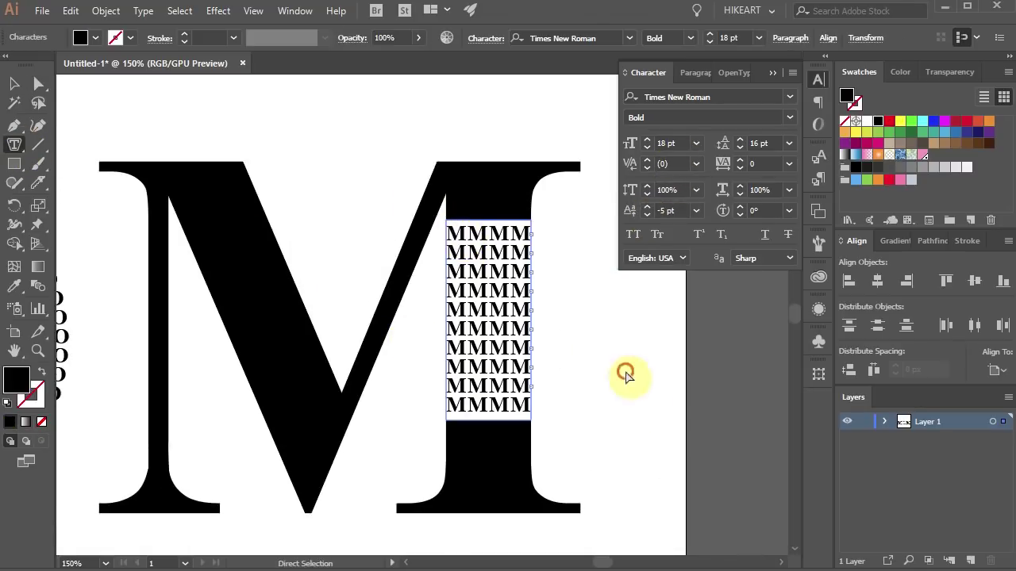
click(623, 370)
key(ctrl+0)
Select all the MOM artwork, apply a pink swatch to it, then deselect.
key(ctrl+a)
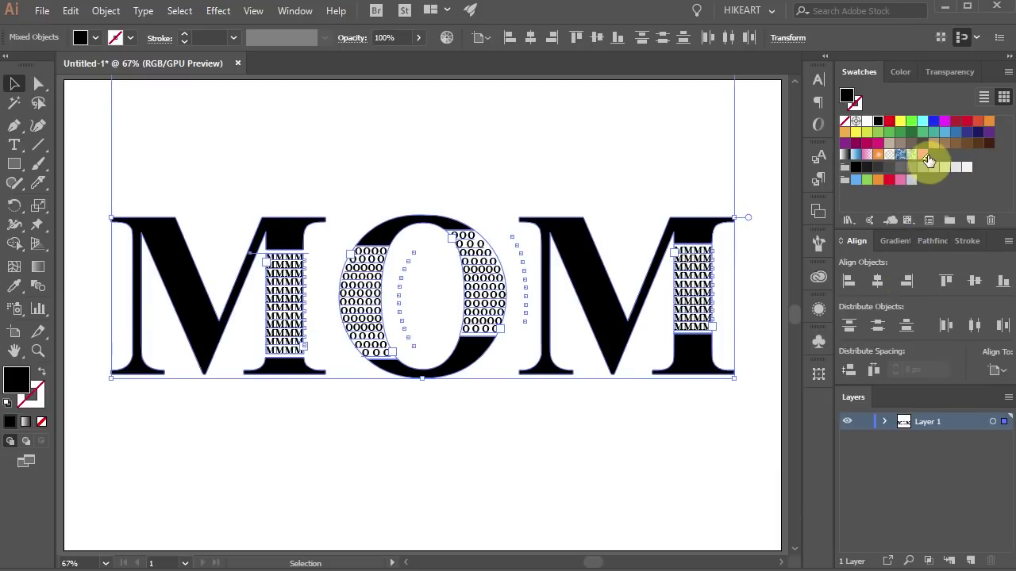
click(925, 156)
click(534, 481)
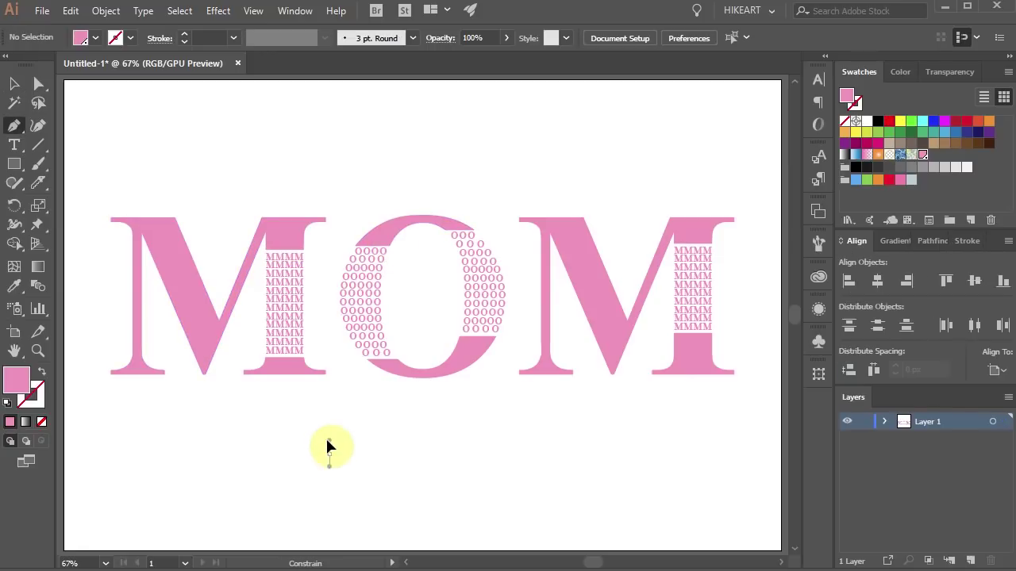
Draw a curved half-heart shape below the first M with the Pen tool.
key(p)
drag(329, 447, 329, 428)
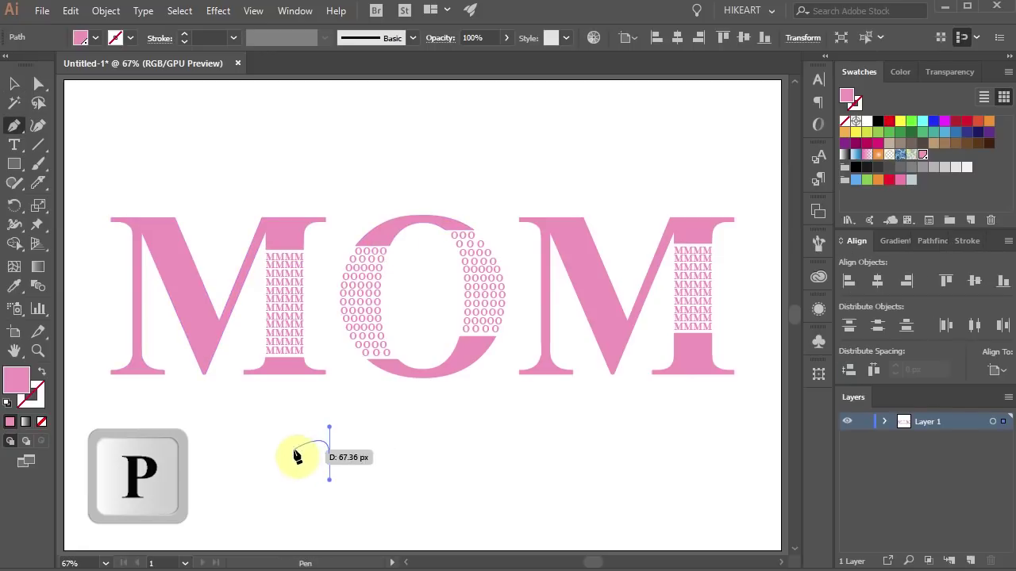
drag(329, 483, 331, 430)
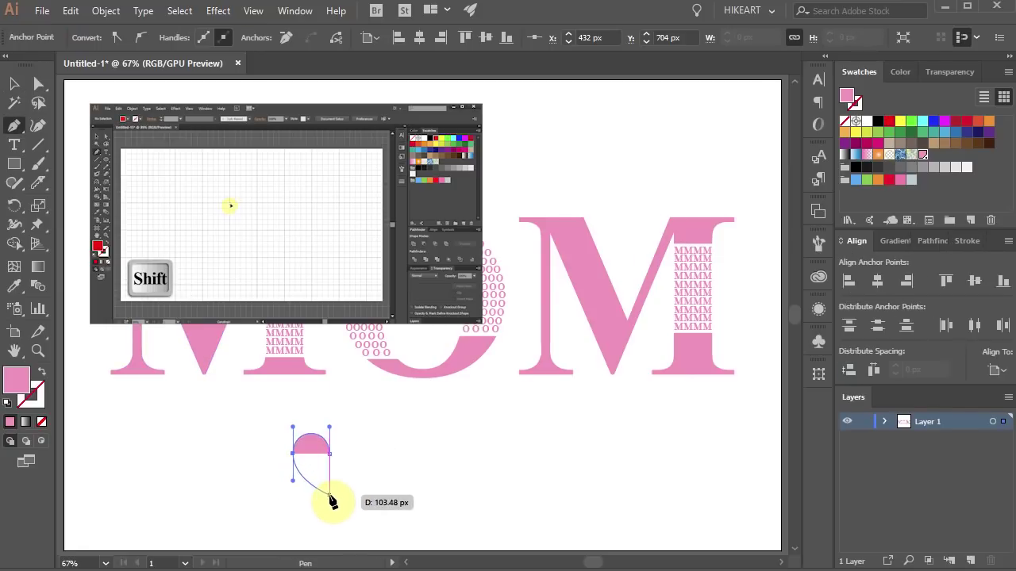
drag(333, 500, 317, 471)
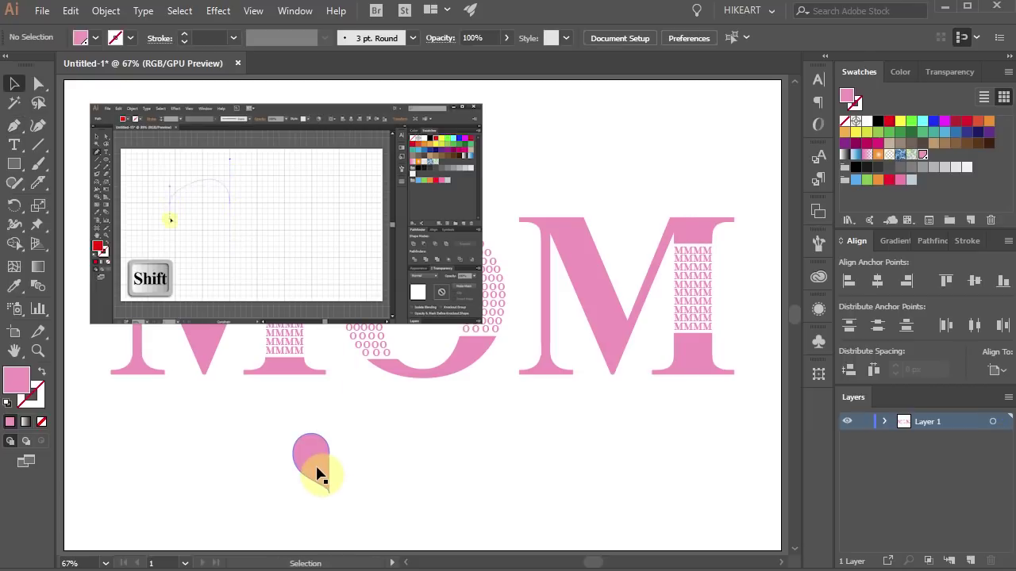
Reflect a copy of the half-heart vertically across its edge to complete the heart.
key(v)
key(o)
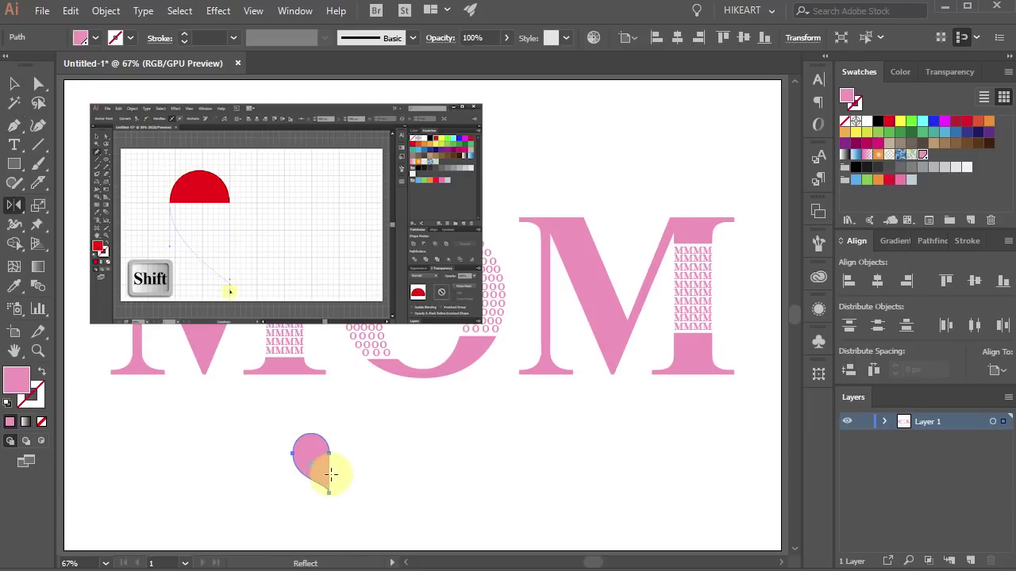
alt+click(332, 458)
click(645, 393)
click(760, 427)
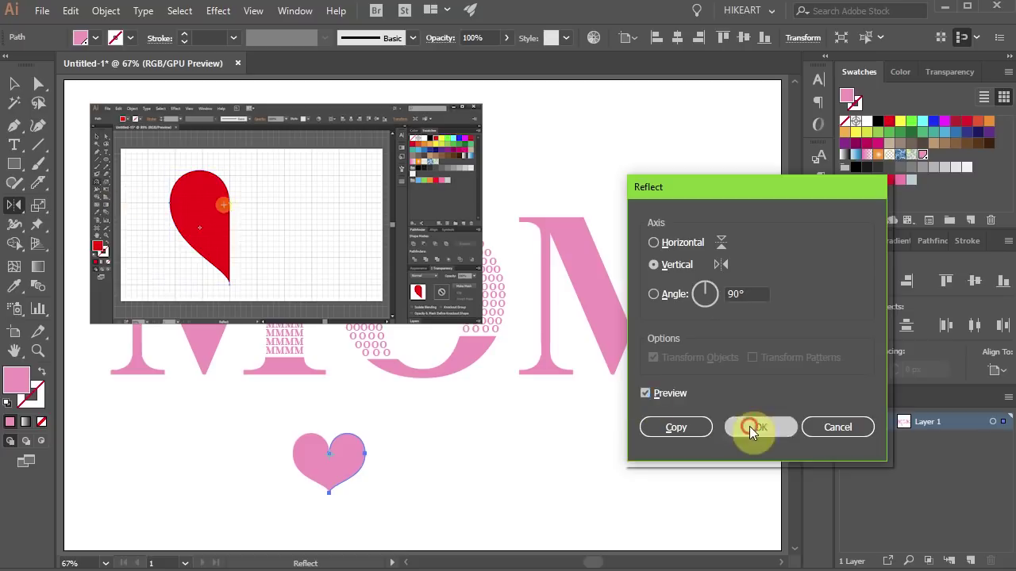
Unite both heart halves in Pathfinder and scale the heart down proportionally.
key(v)
drag(395, 501, 287, 431)
click(924, 241)
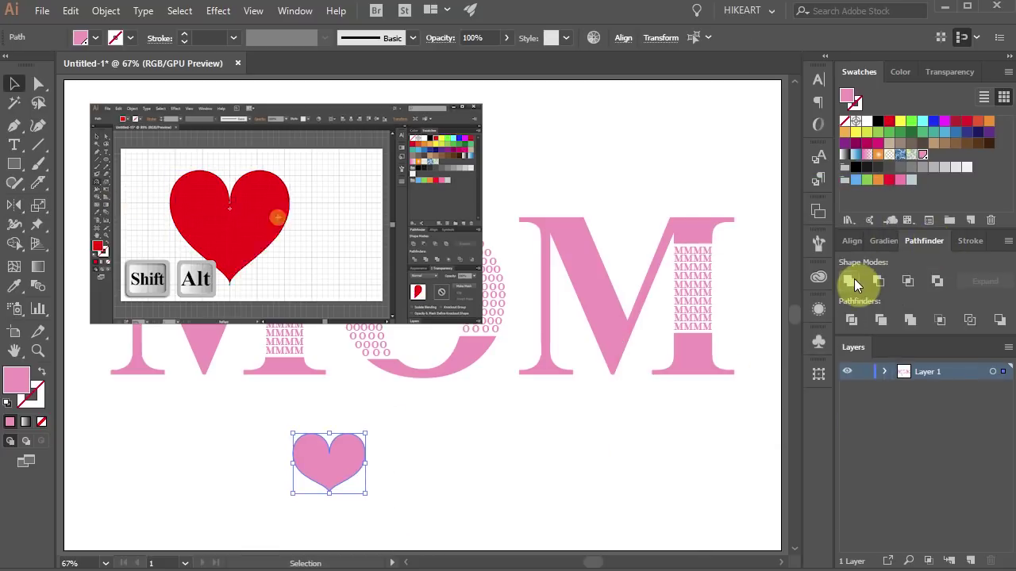
click(848, 280)
drag(364, 496, 309, 449)
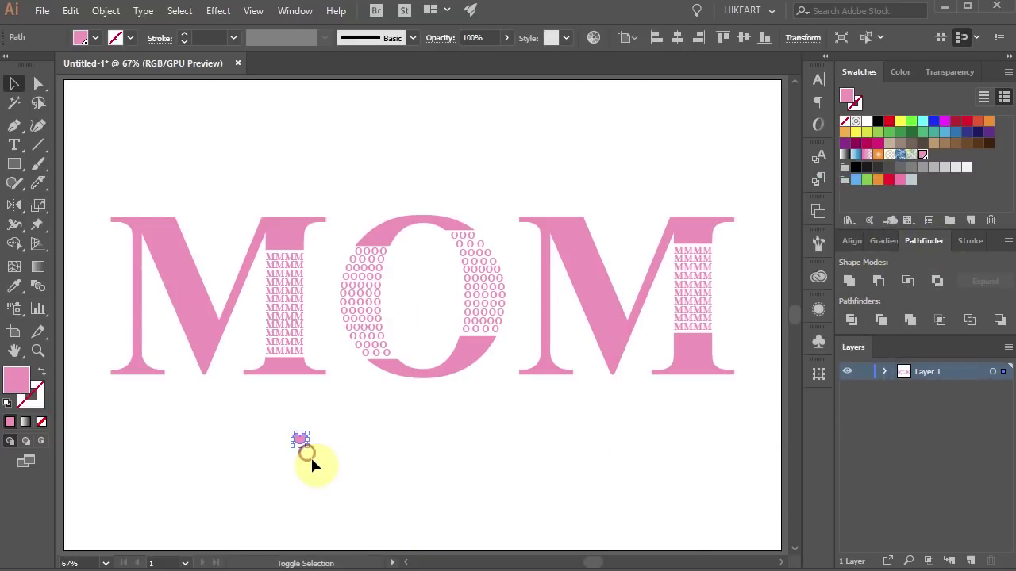
Make the heart black, move it to the first M's top-left, and copy it to the bottom point.
click(877, 122)
click(492, 451)
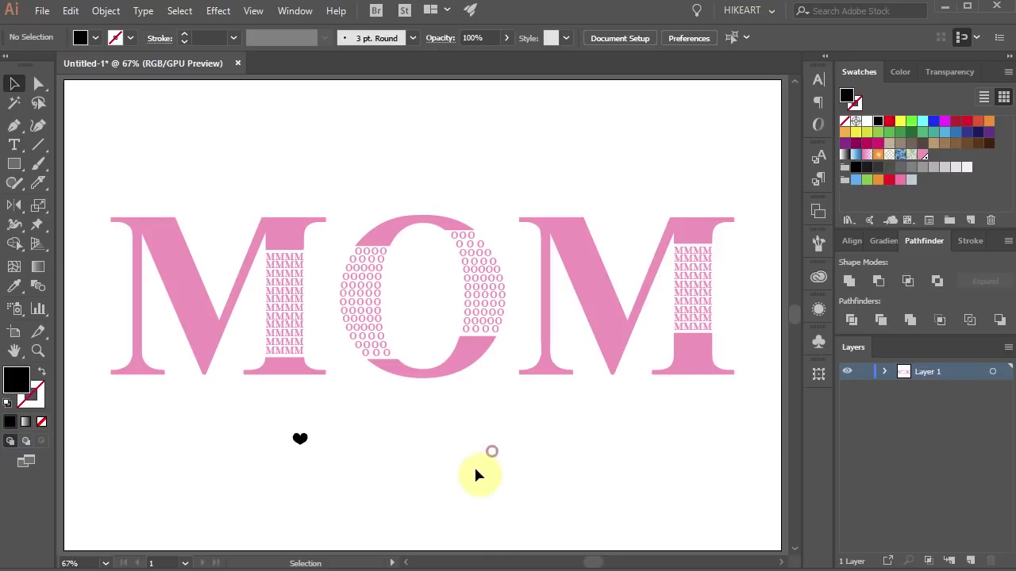
key(v)
drag(301, 440, 158, 230)
scroll(158, 230, up, 3)
drag(335, 190, 443, 428)
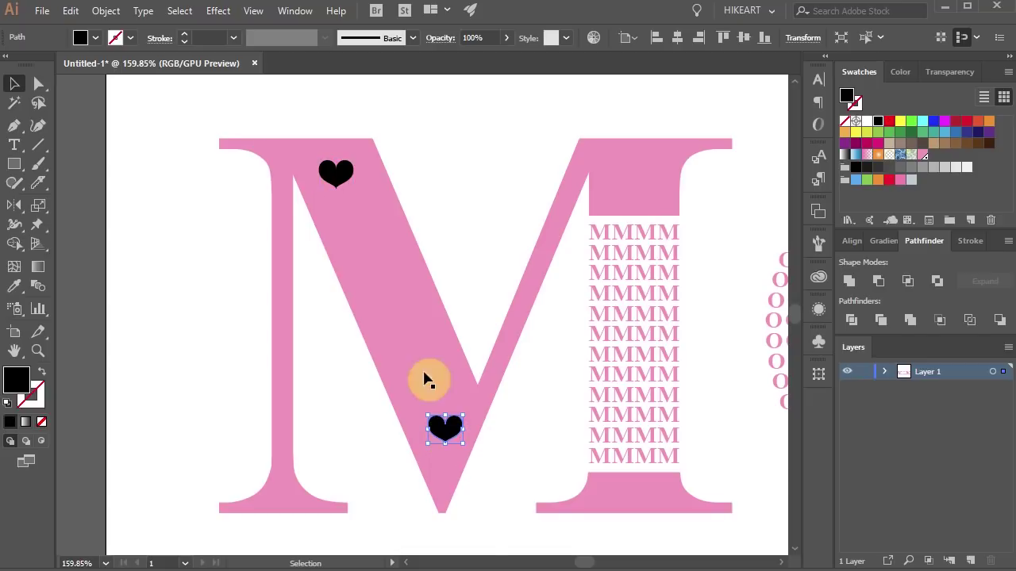
Set Blend Options to 4 specified steps, oriented along the path.
shift+click(343, 178)
click(106, 10)
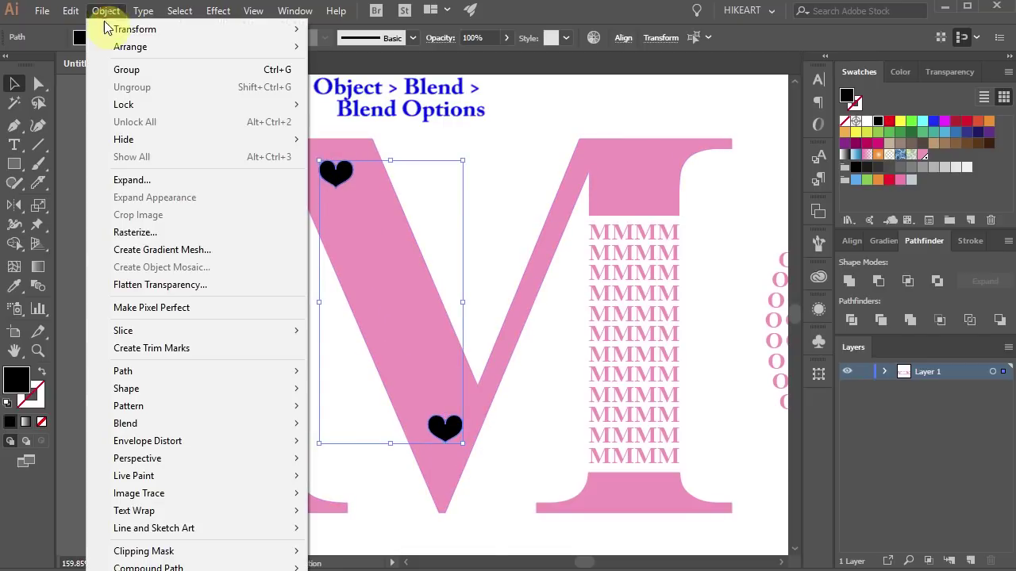
mouse_move(166, 423)
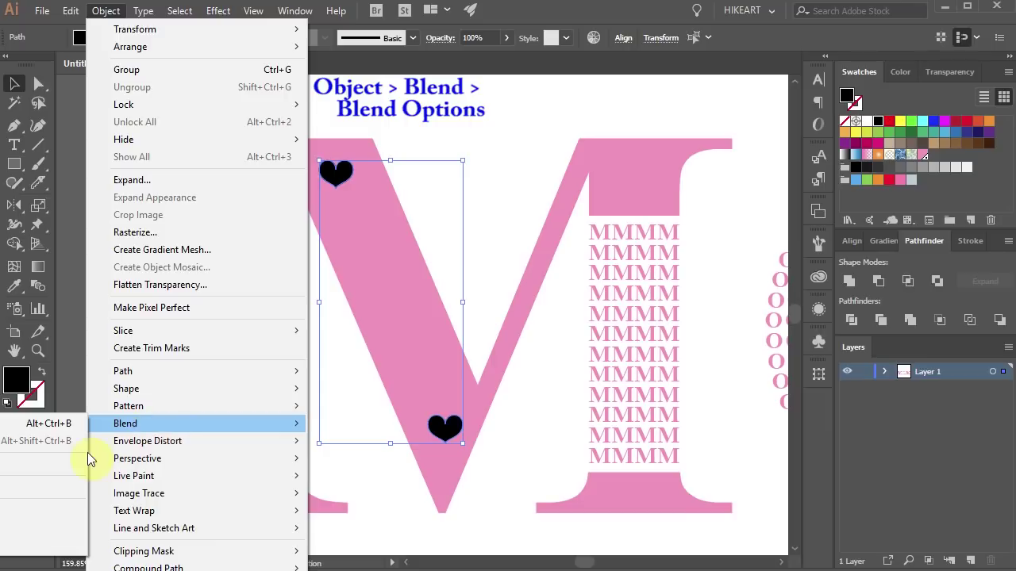
click(55, 459)
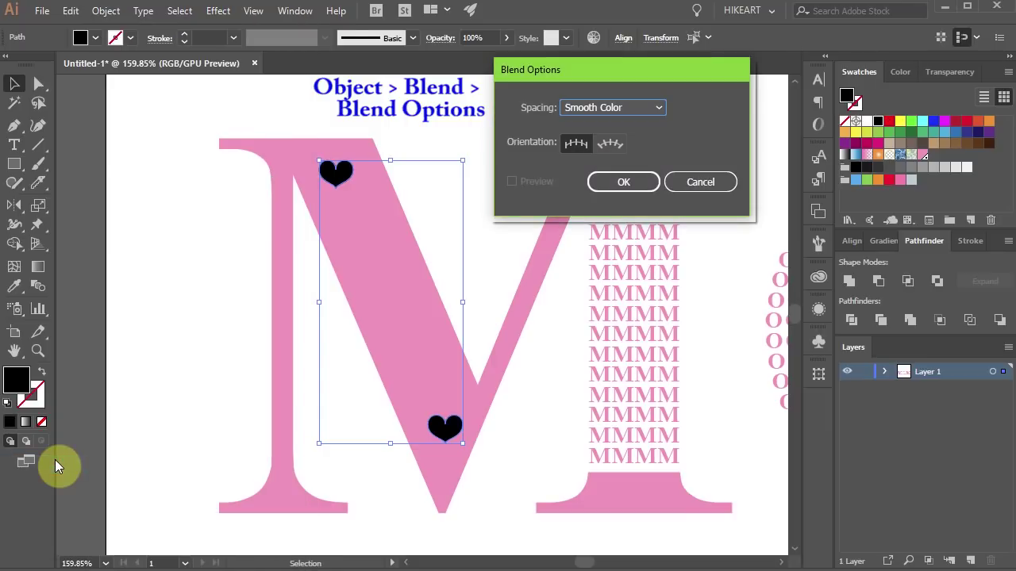
click(644, 107)
click(609, 142)
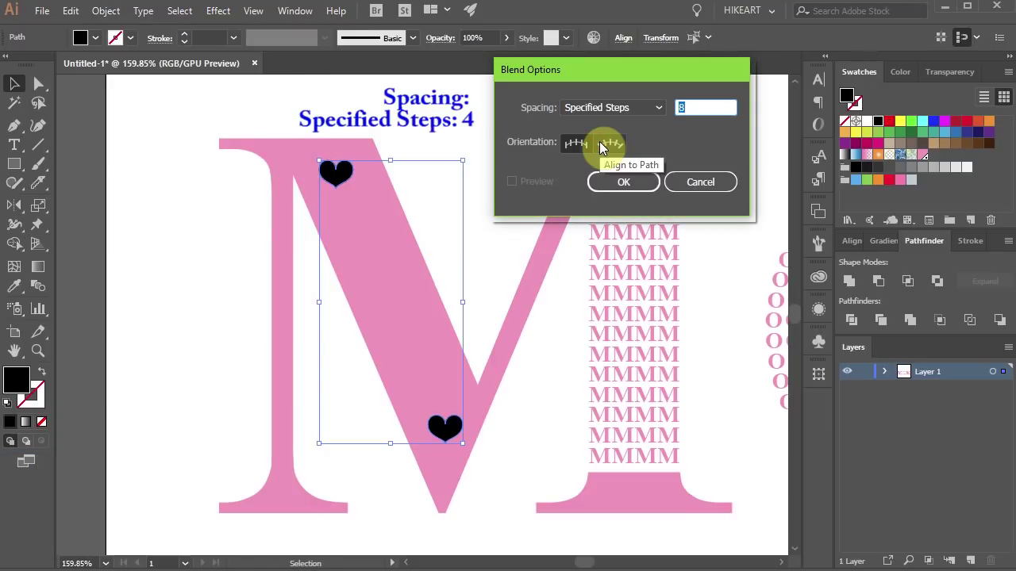
text(4)
click(605, 145)
click(627, 182)
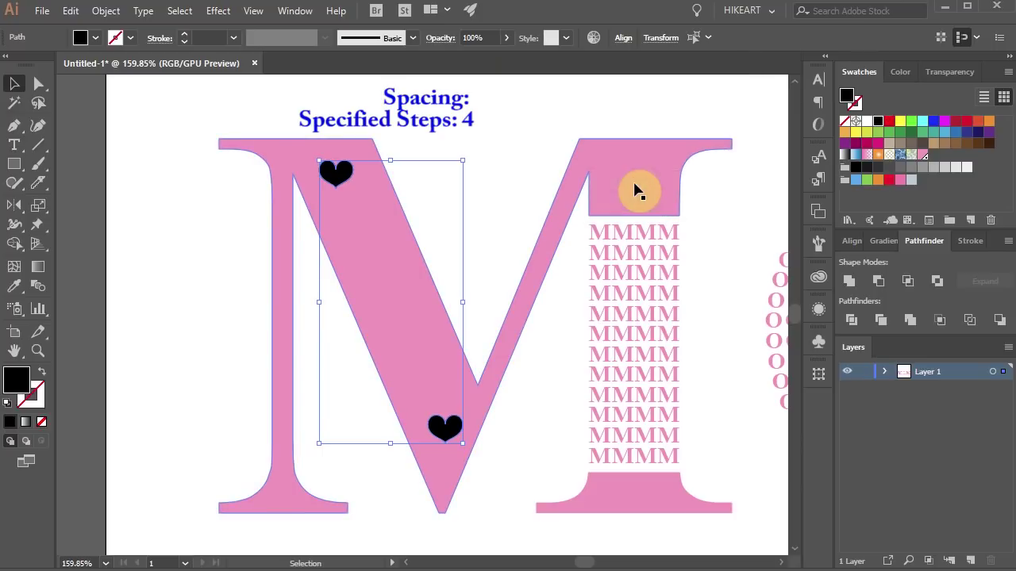
Blend the two hearts and expand the blend into separate heart shapes.
click(105, 11)
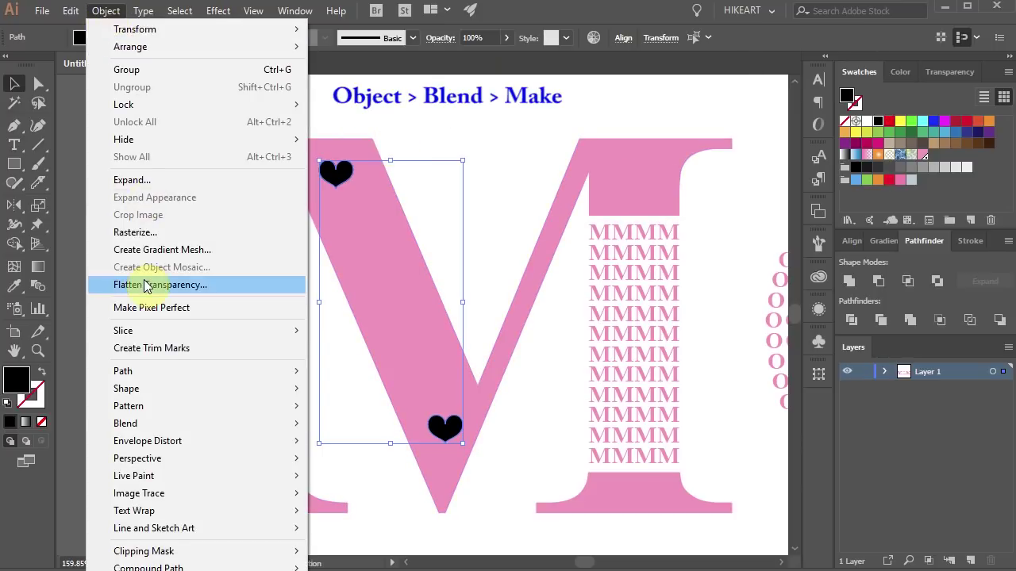
mouse_move(156, 424)
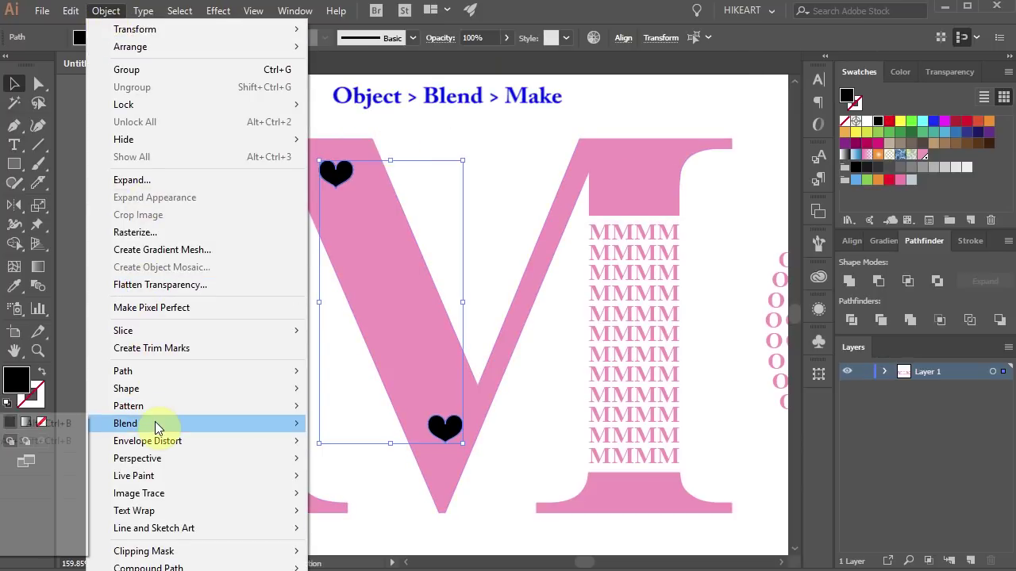
click(28, 428)
click(105, 11)
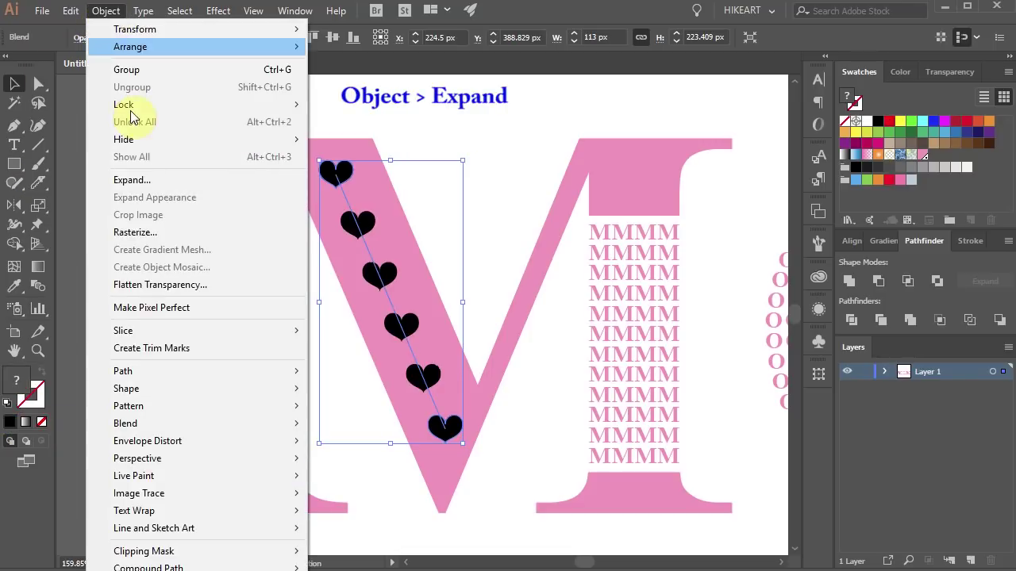
click(150, 181)
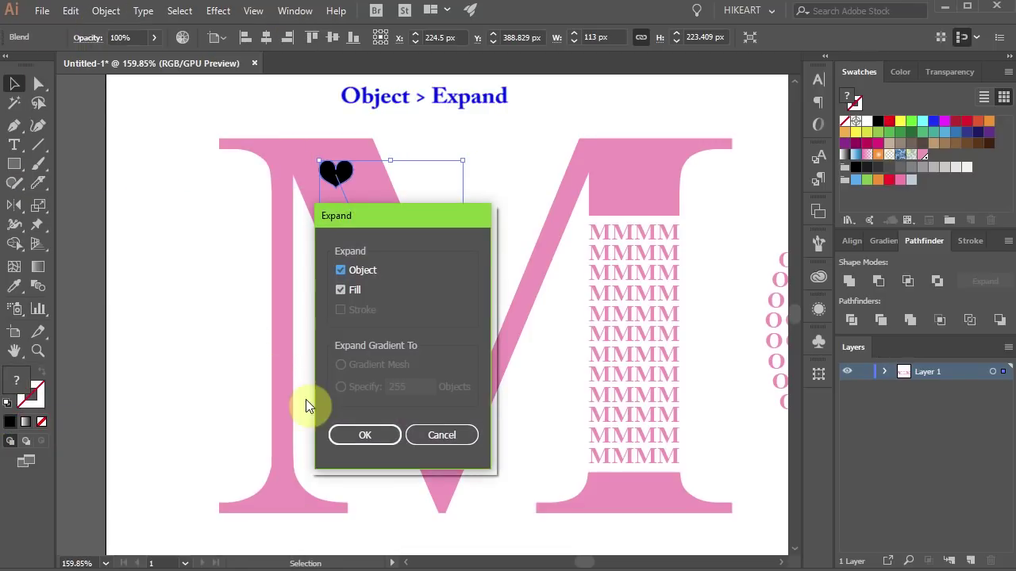
click(349, 434)
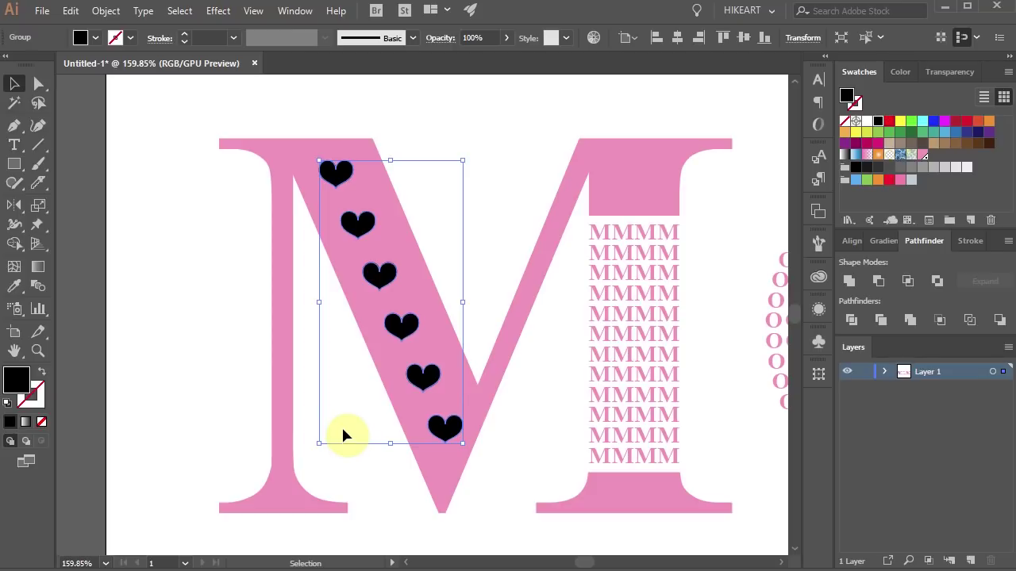
Select the heart group with the first M, apply Pathfinder Minus Front, and zoom to fit.
click(405, 325)
shift+click(299, 171)
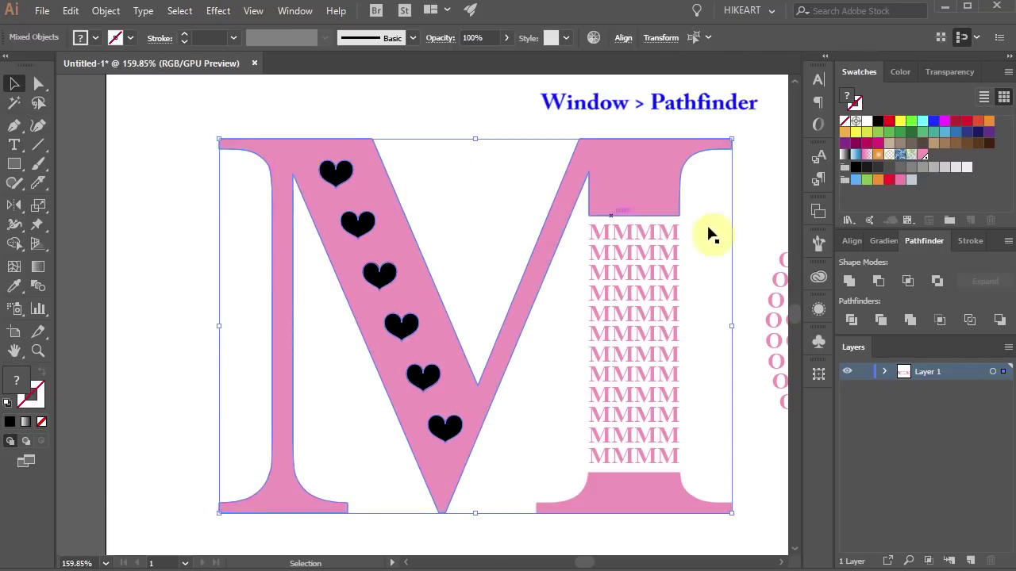
click(877, 282)
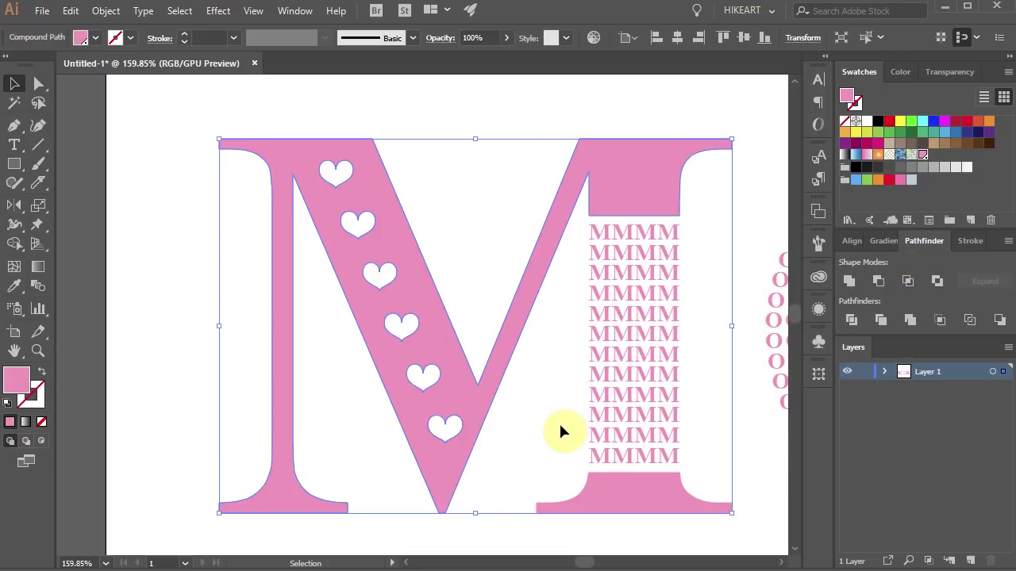
click(301, 363)
key(ctrl+0)
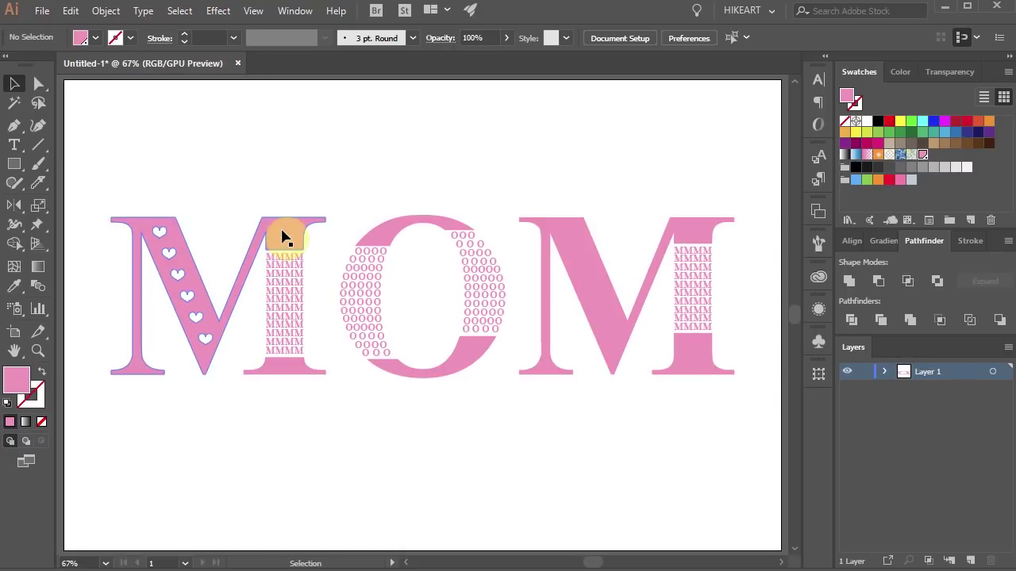
Give the first M, the O and the last M a white stroke.
click(281, 232)
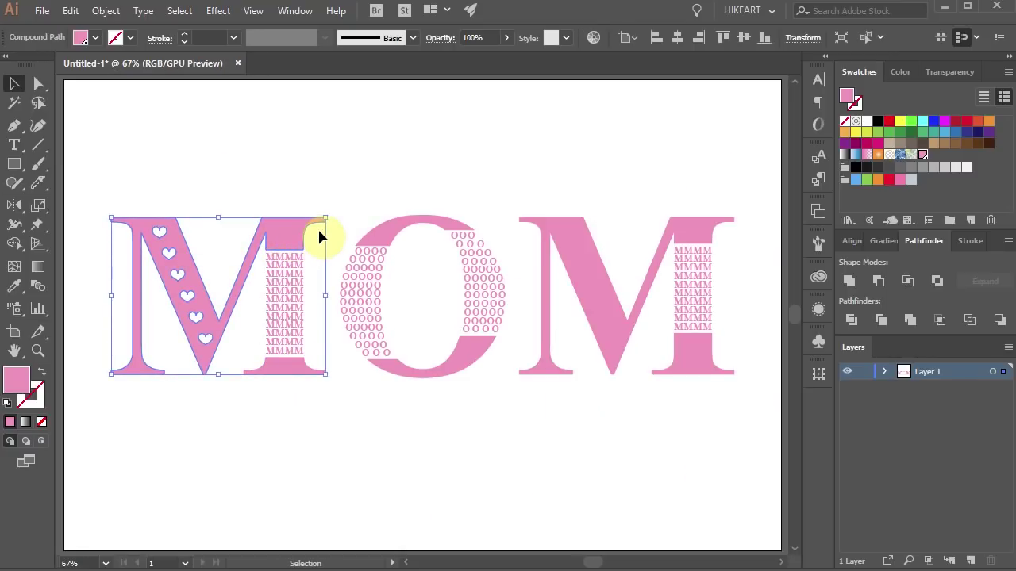
shift+click(454, 367)
shift+click(588, 309)
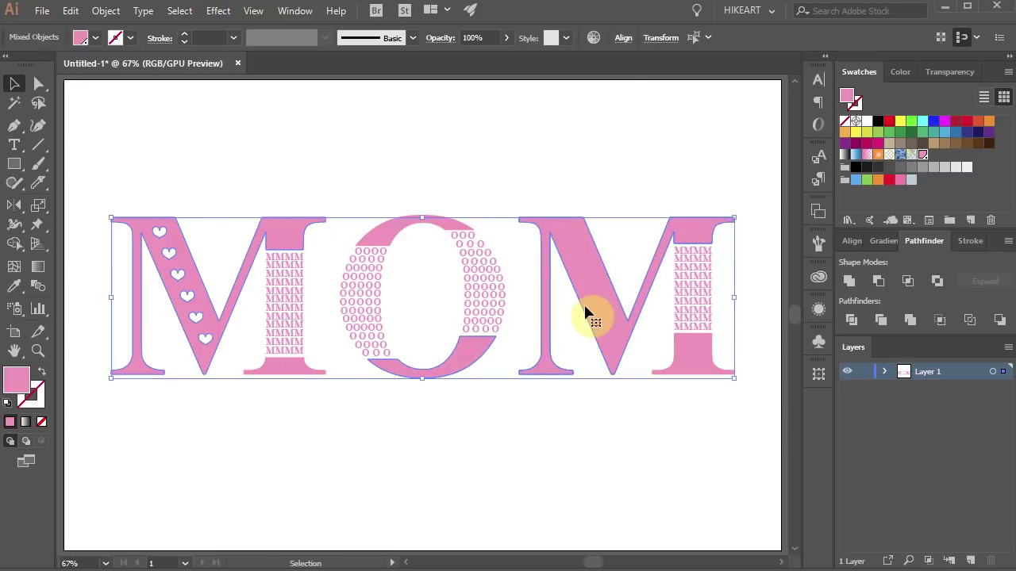
click(31, 396)
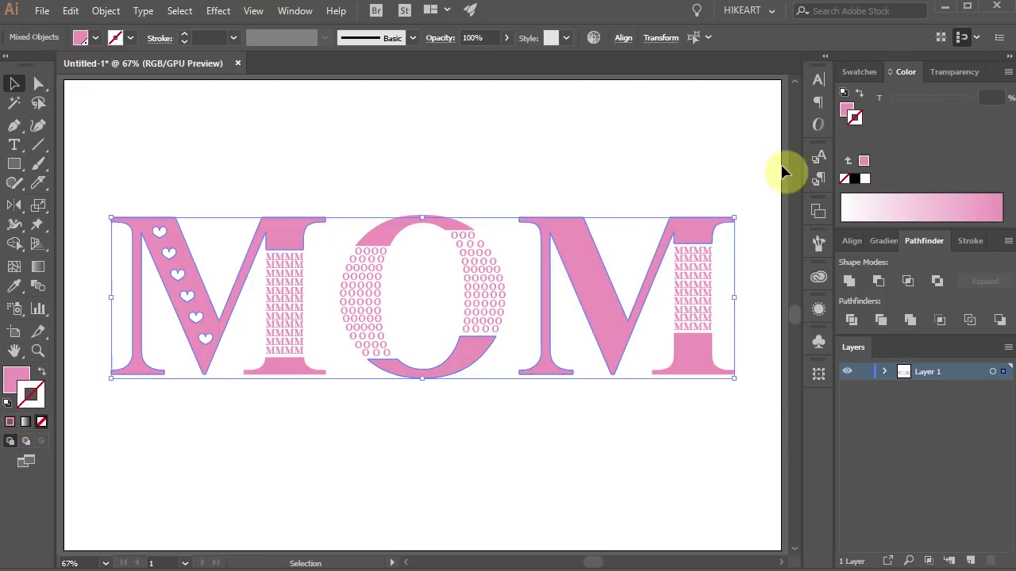
click(867, 179)
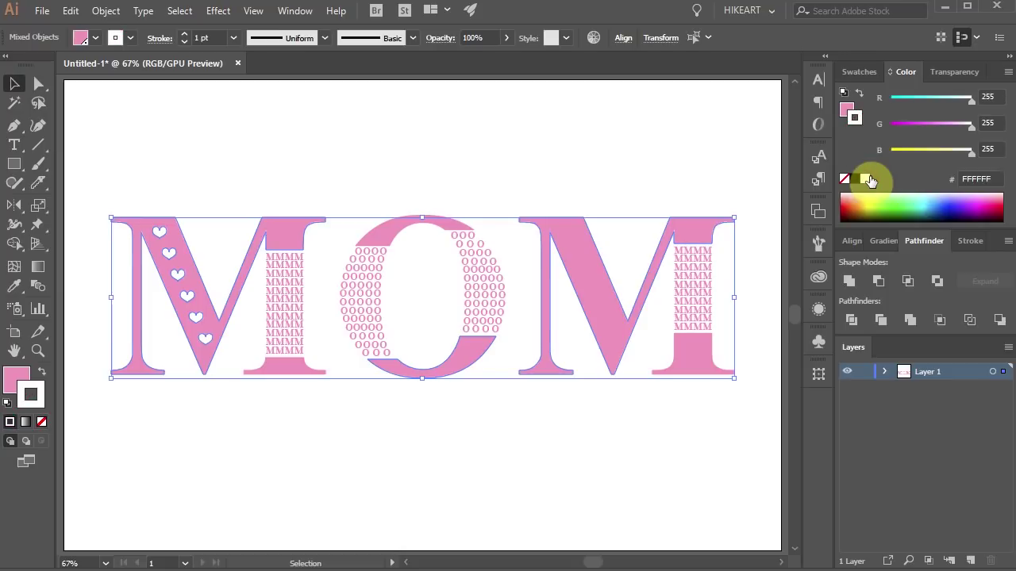
click(611, 476)
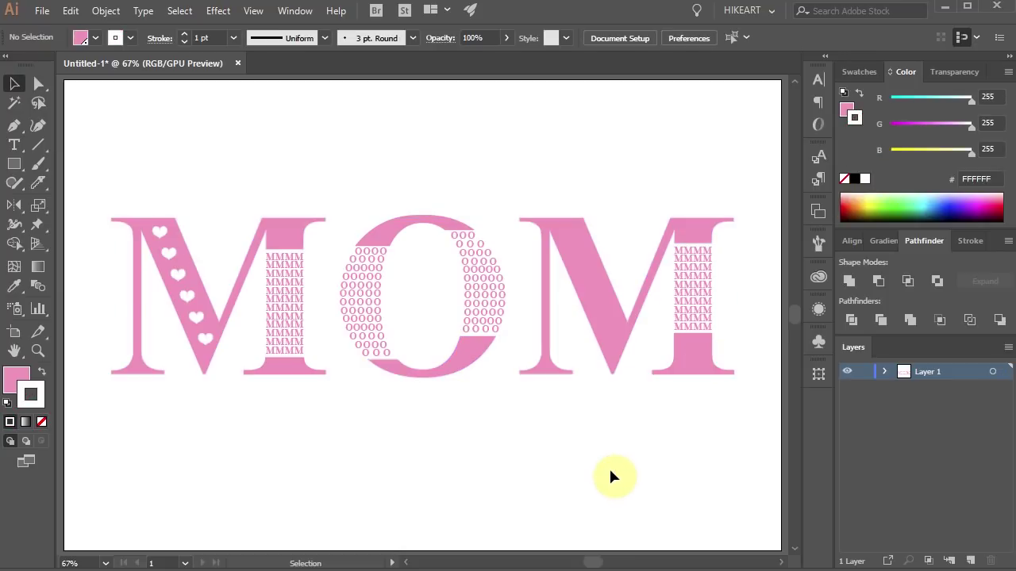
Make both M stem bases and the O's top arc white-filled with pink outlines.
click(286, 370)
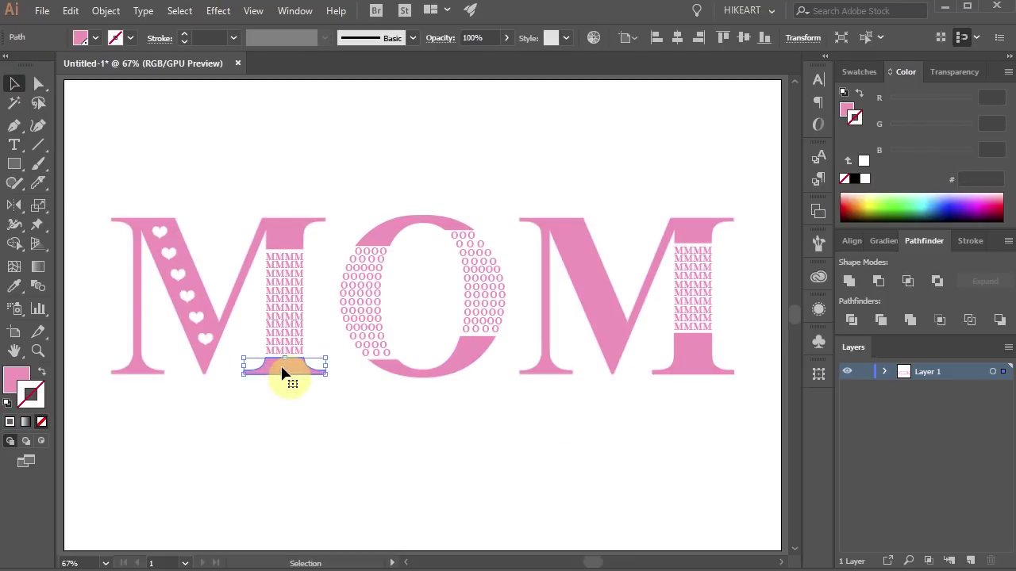
shift+click(397, 231)
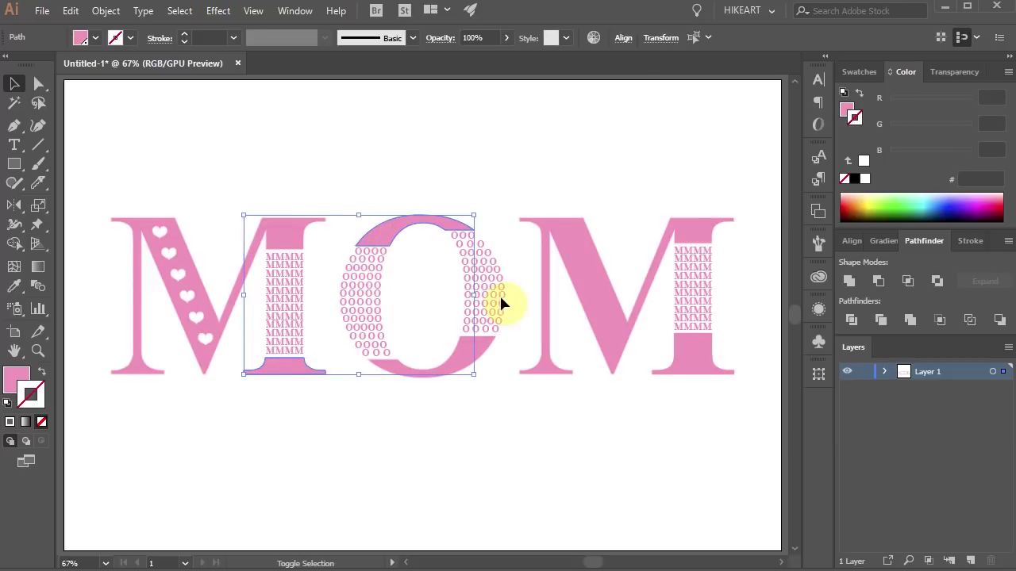
shift+click(687, 366)
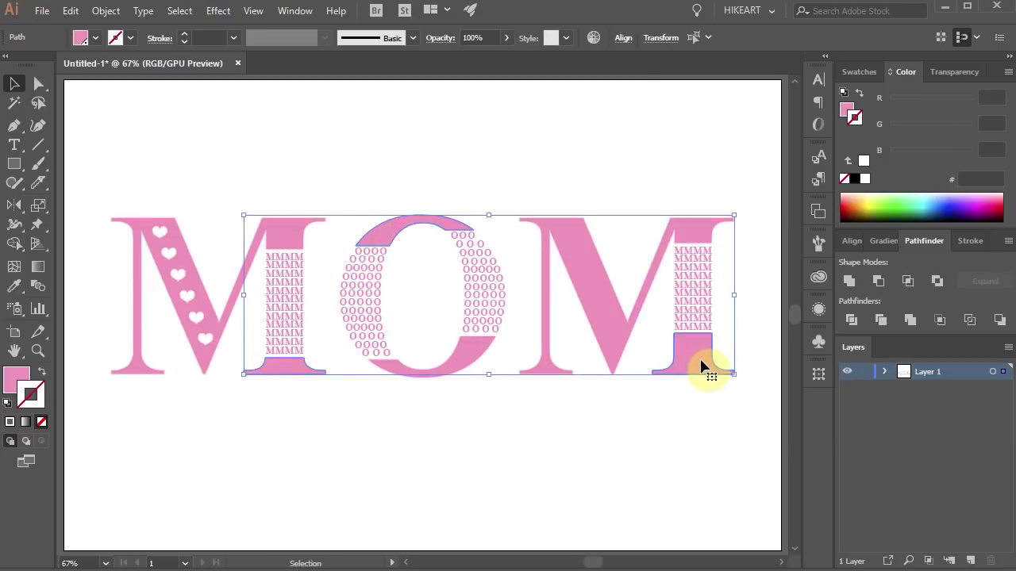
click(43, 371)
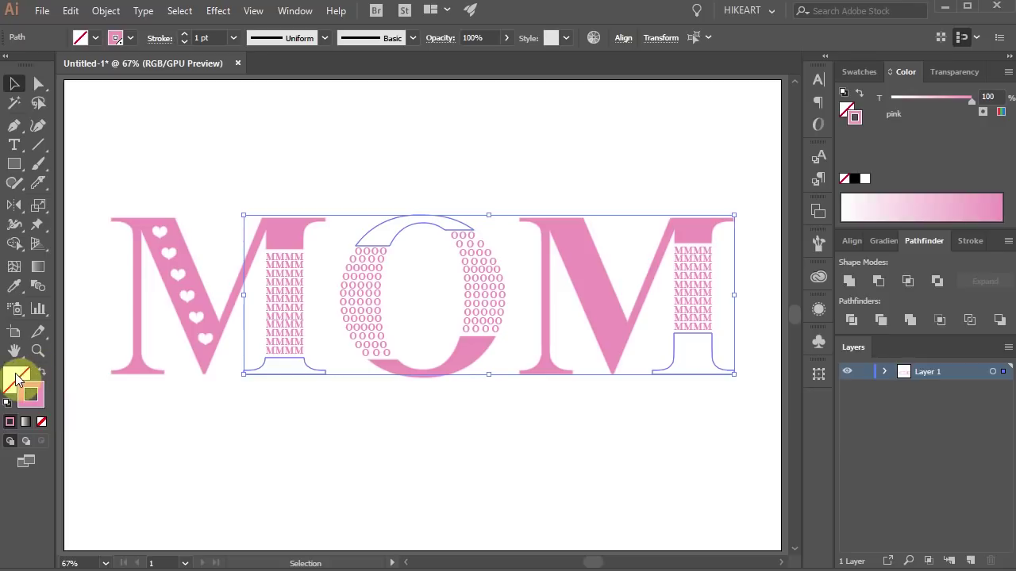
click(865, 179)
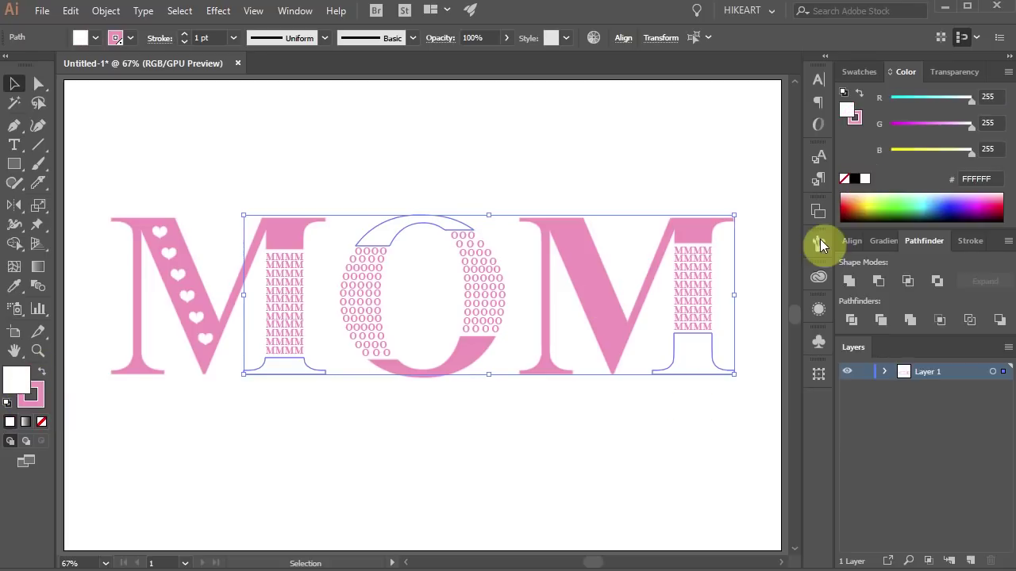
click(664, 433)
Reselect the last M's foot piece, its body and the O.
click(707, 363)
shift+click(638, 336)
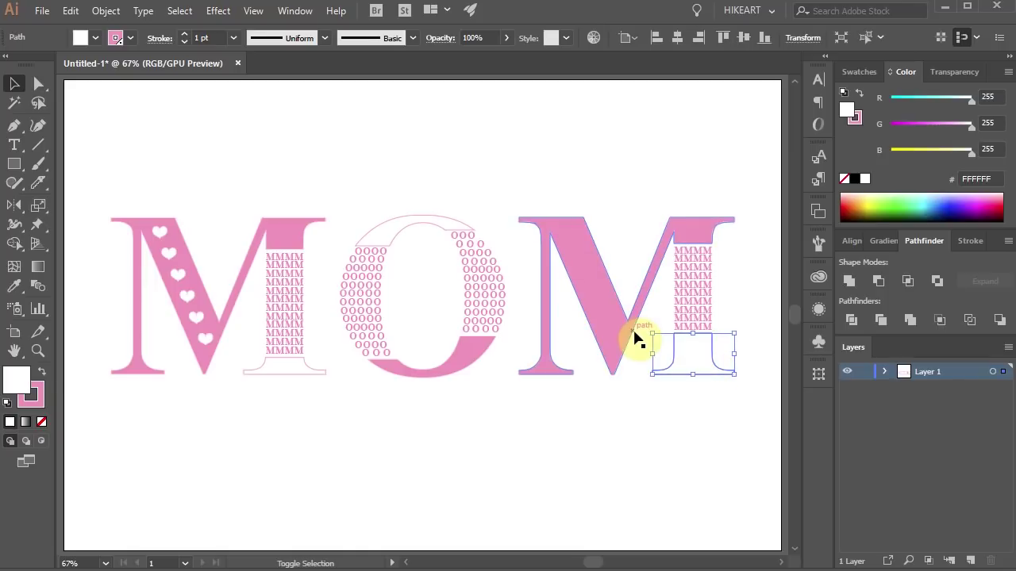
shift+click(467, 373)
Add the first M's foot and body to the selection and apply Effect > Stylize > Drop Shadow.
shift+click(291, 369)
shift+click(301, 238)
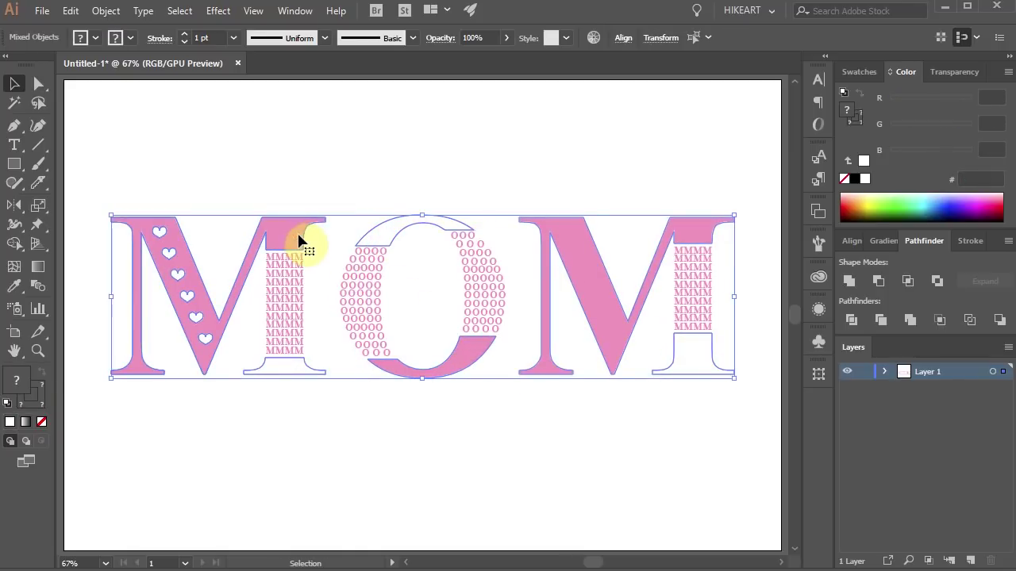
click(218, 11)
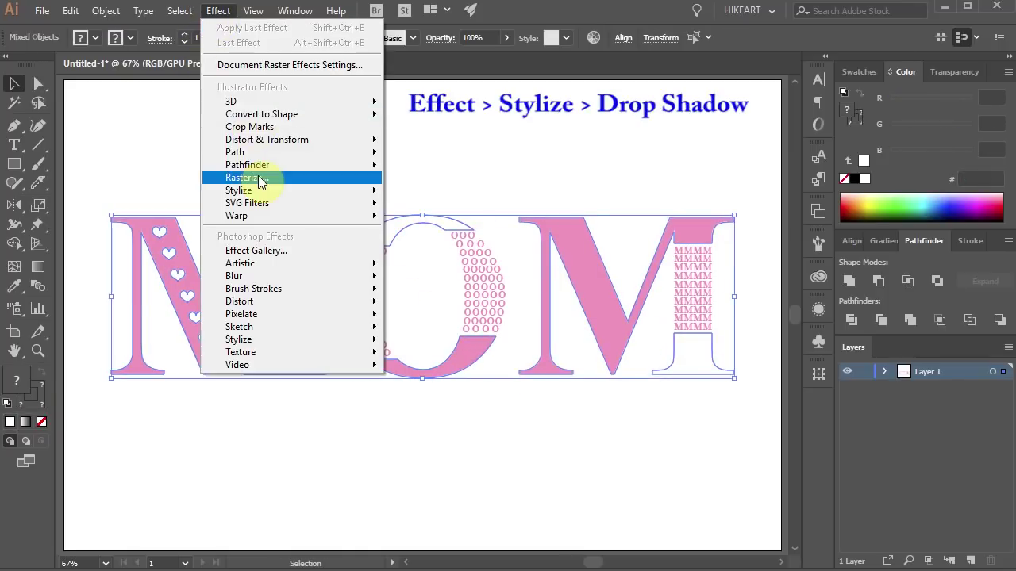
mouse_move(262, 189)
click(163, 195)
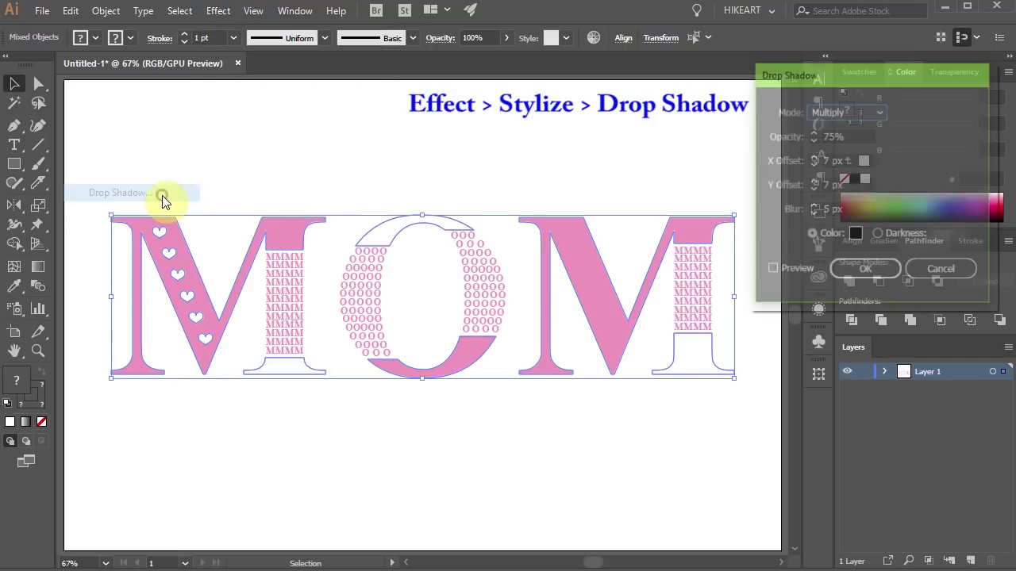
Set the drop shadow to Normal mode, 20% opacity, and -4 px X and Y offsets.
click(770, 270)
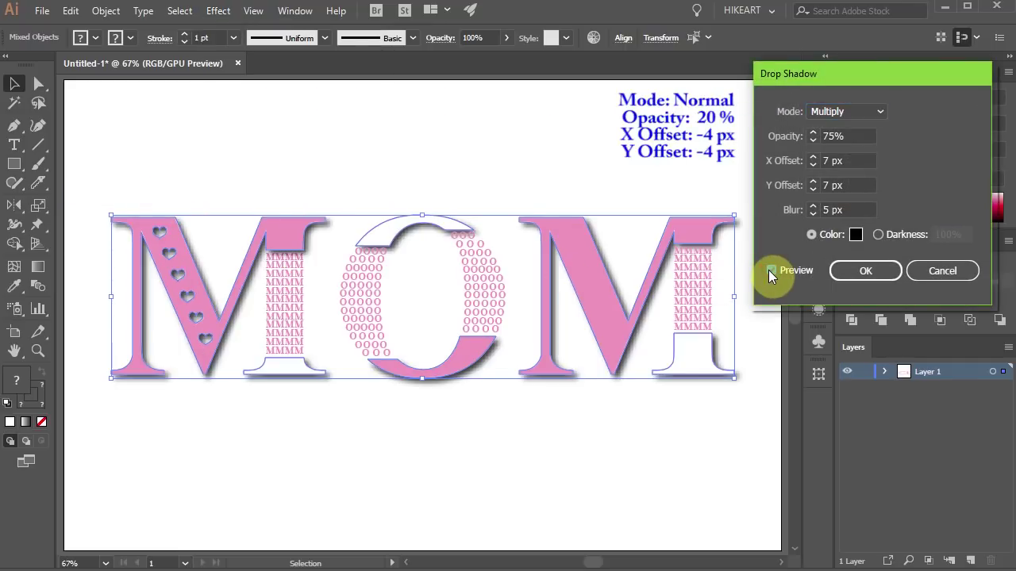
click(846, 111)
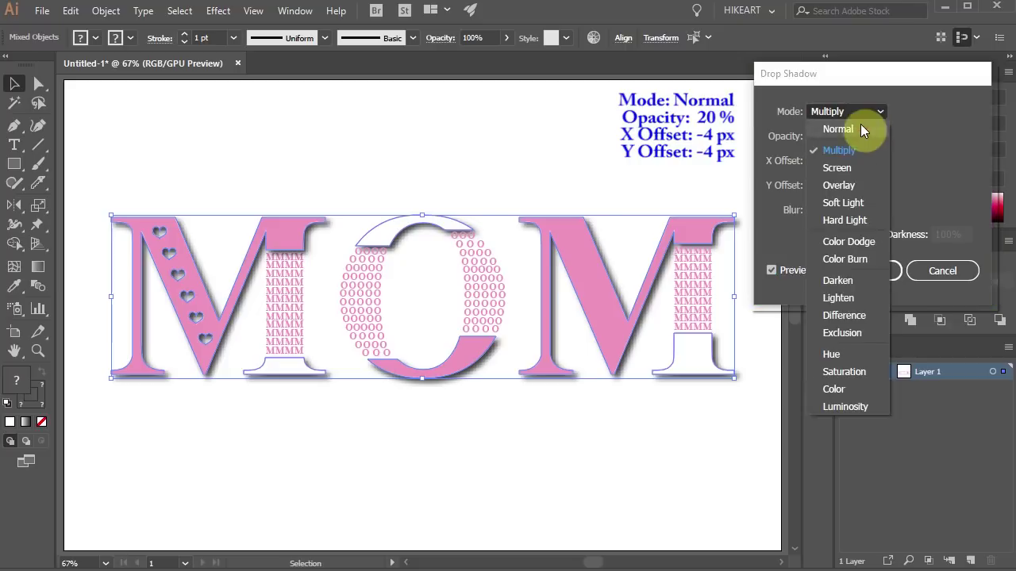
click(859, 128)
click(814, 141)
click(815, 142)
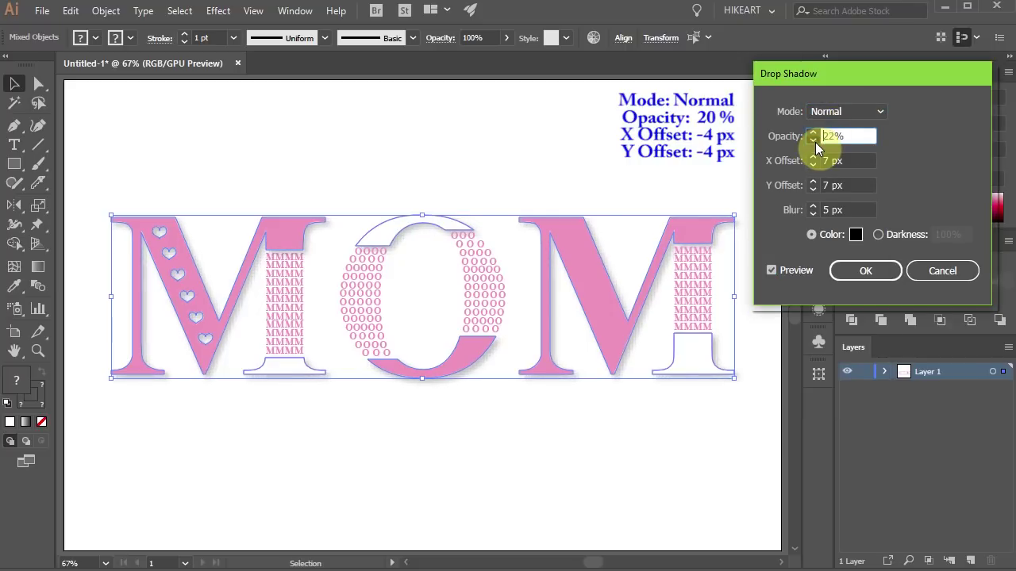
click(813, 167)
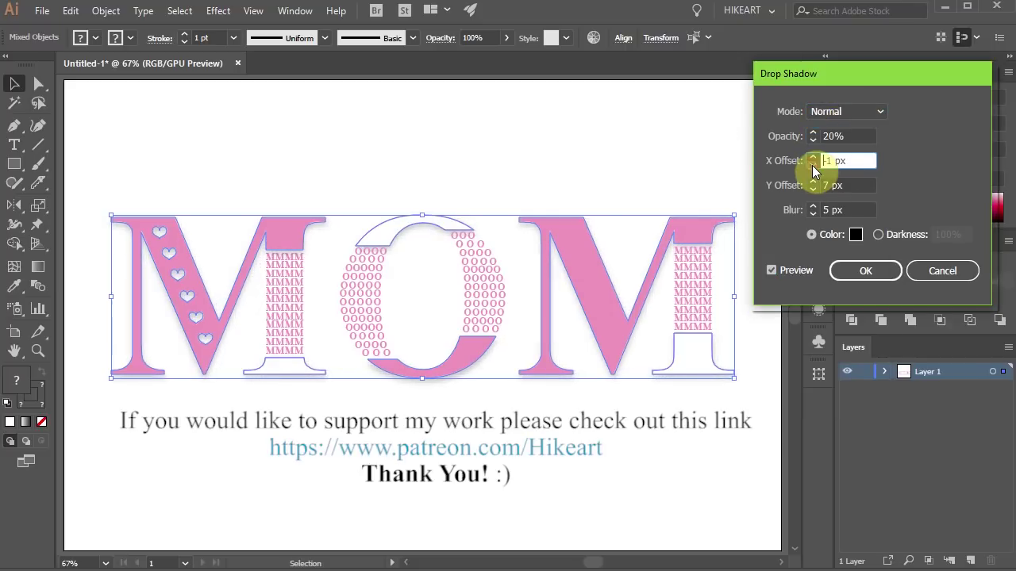
click(814, 191)
click(814, 190)
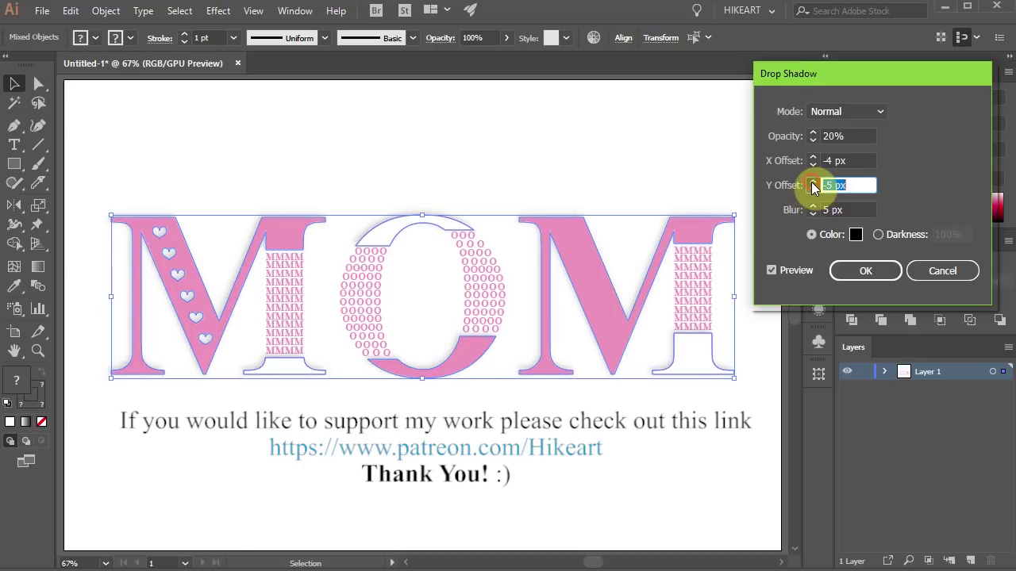